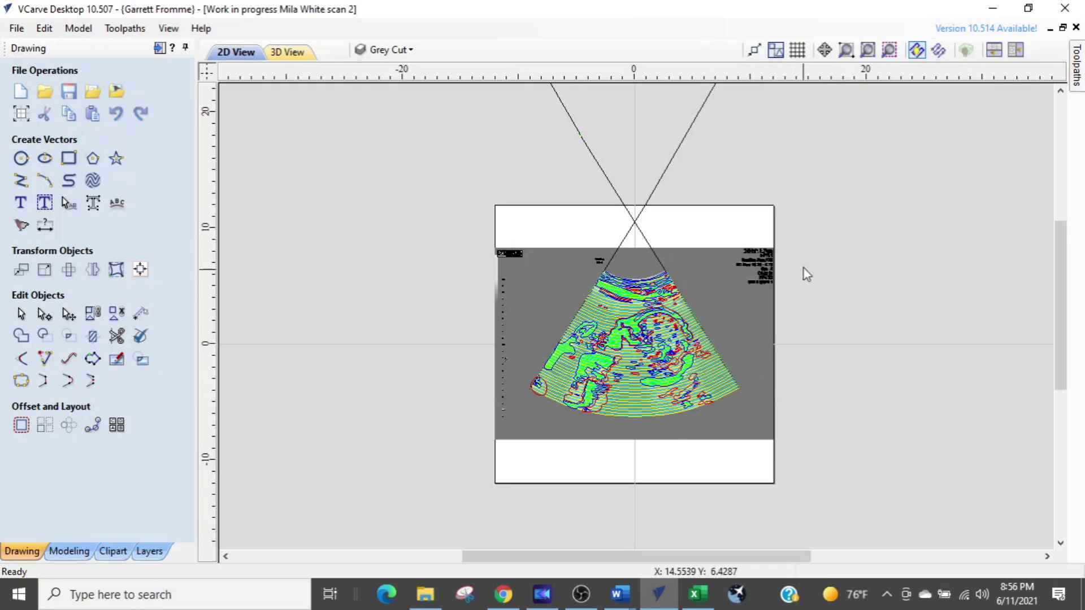
Select the scan bitmap with the left diagonal line in transform mode, then deselect the bitmap.
left_click_drag(808, 239, 436, 478)
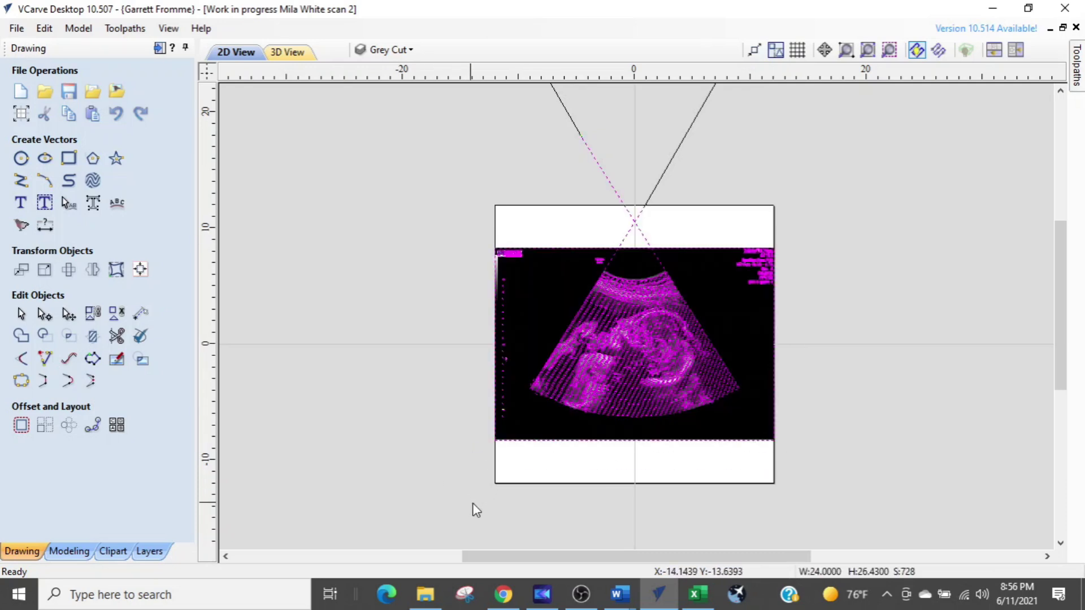
left_click(658, 350)
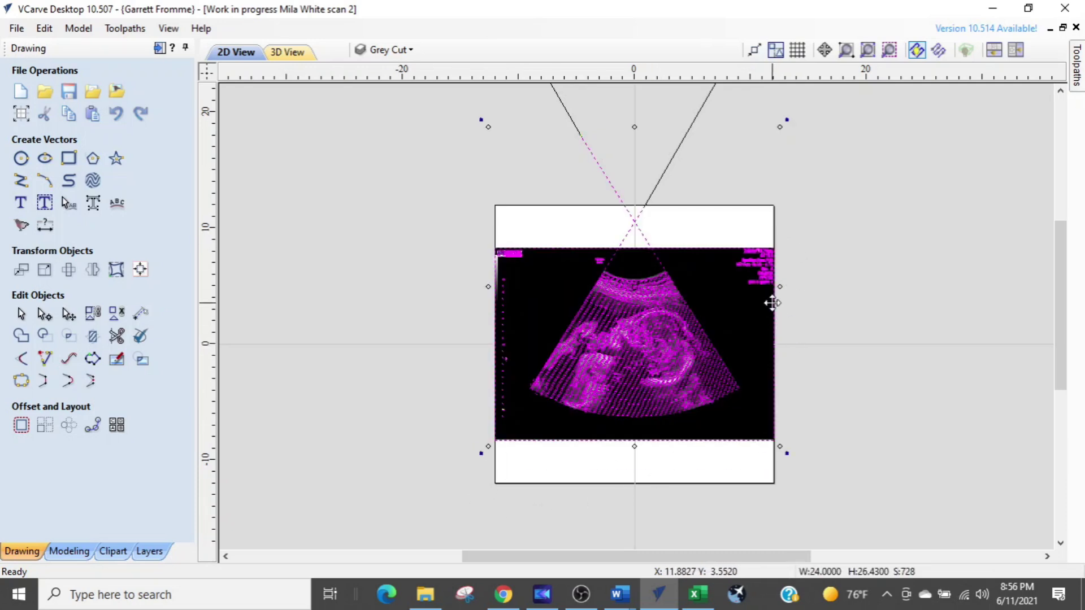
left_click(771, 300)
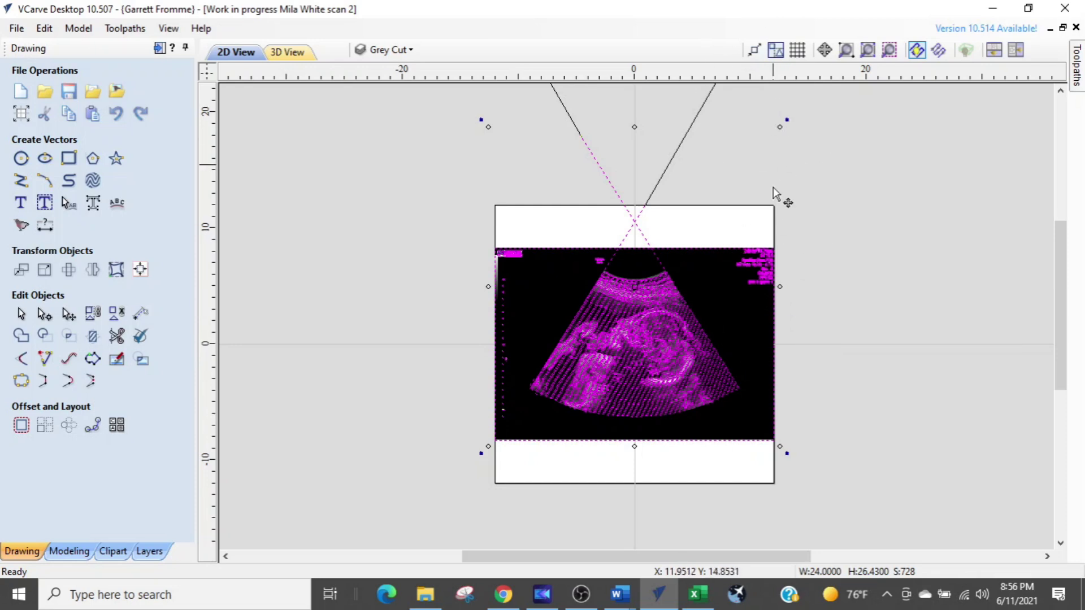
scroll(778, 242, "up", 1)
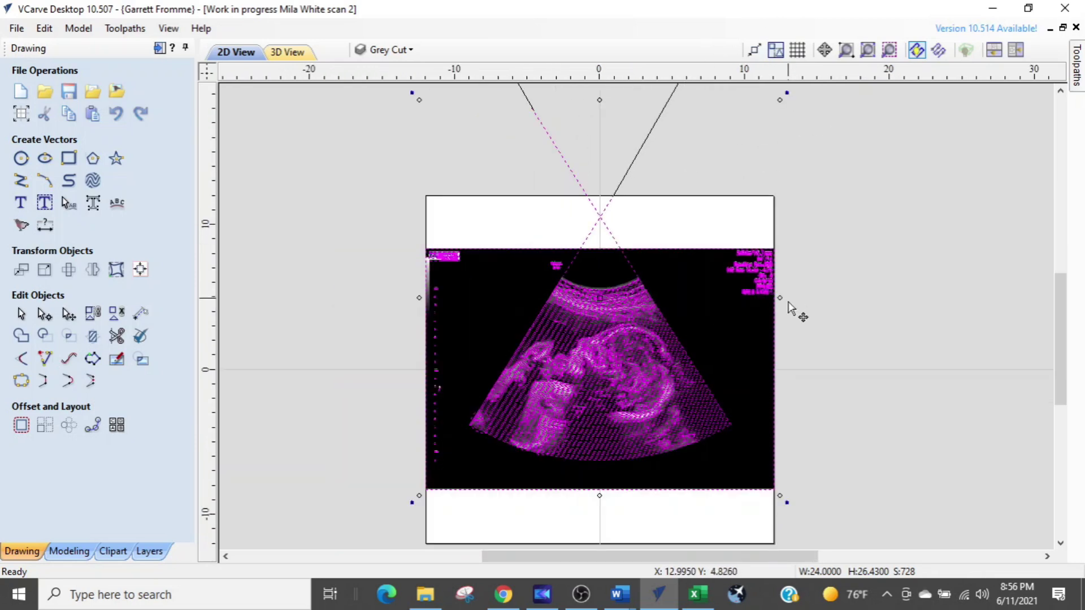
left_click(785, 104)
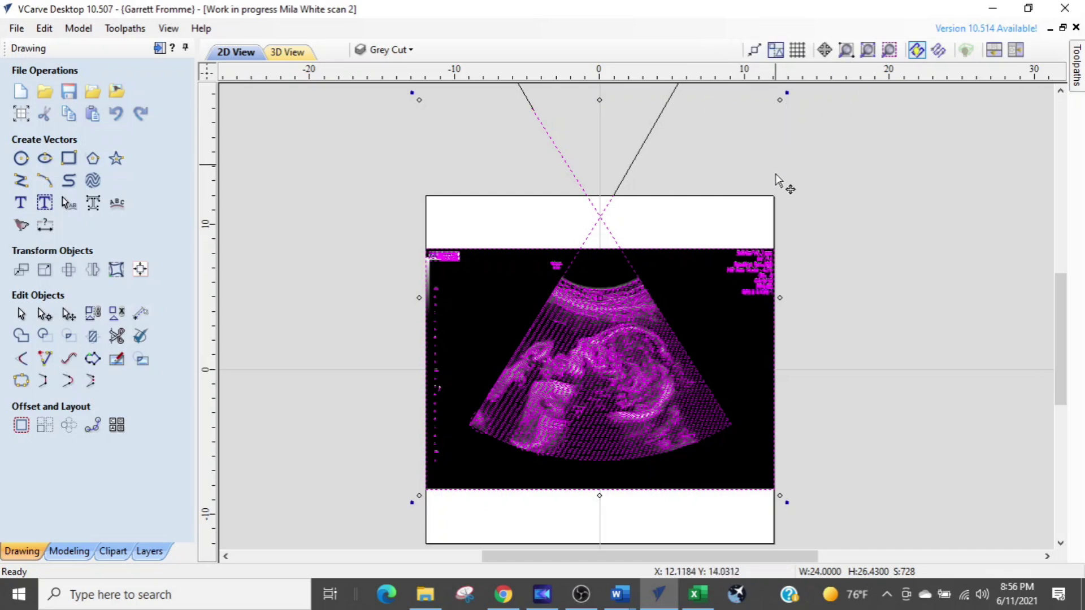
scroll(819, 391, "down", 1)
left_click(819, 392)
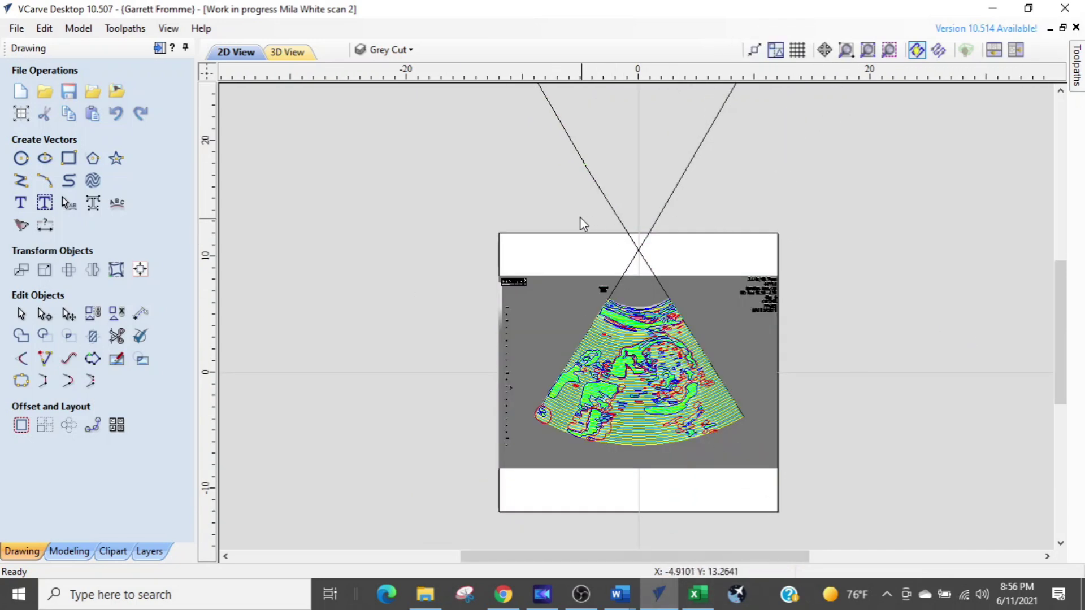
scroll(723, 345, "down", 1)
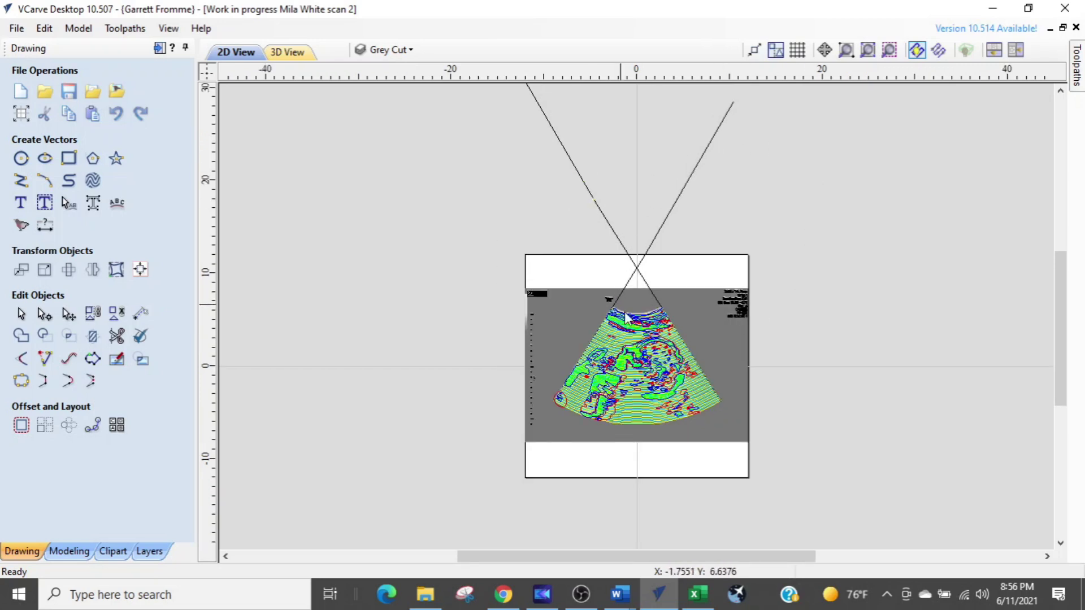
Check the layer list and close it without changing layers.
left_click(377, 55)
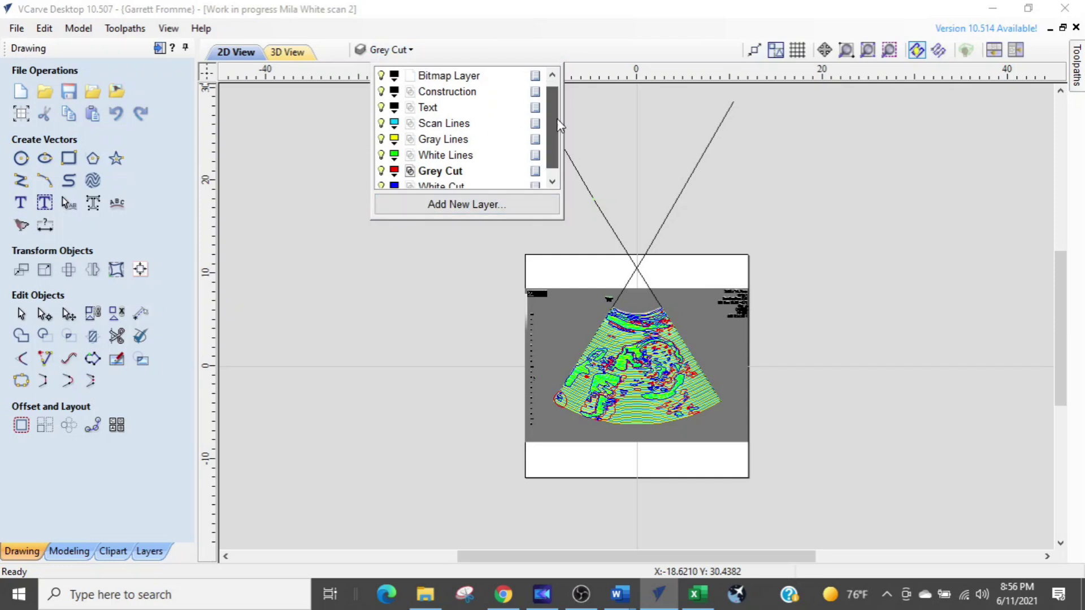
left_click_drag(550, 113, 550, 121)
left_click(341, 281)
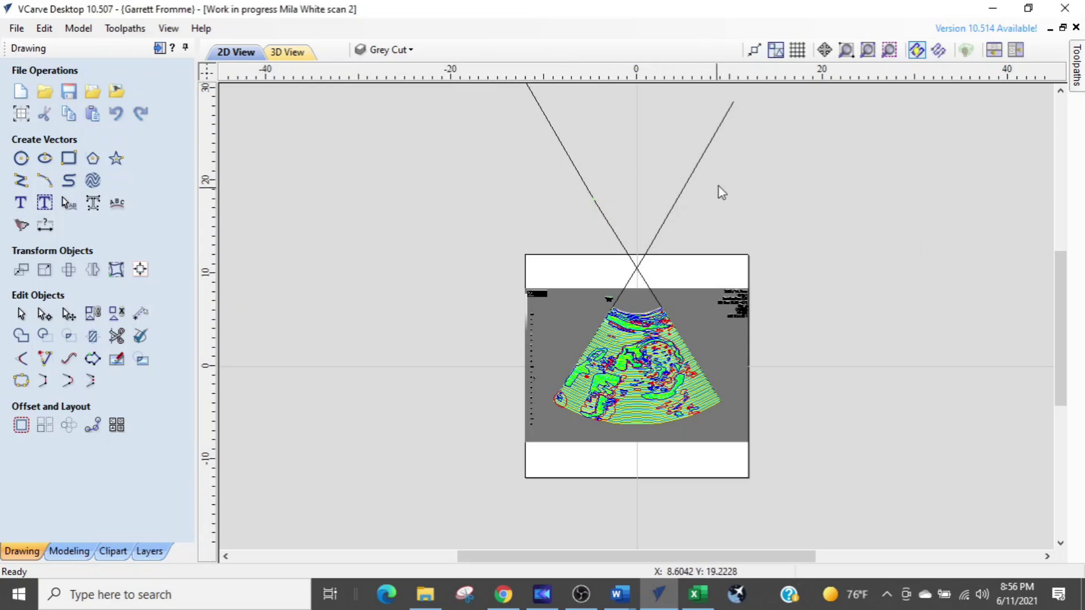
scroll(717, 188, "down", 1)
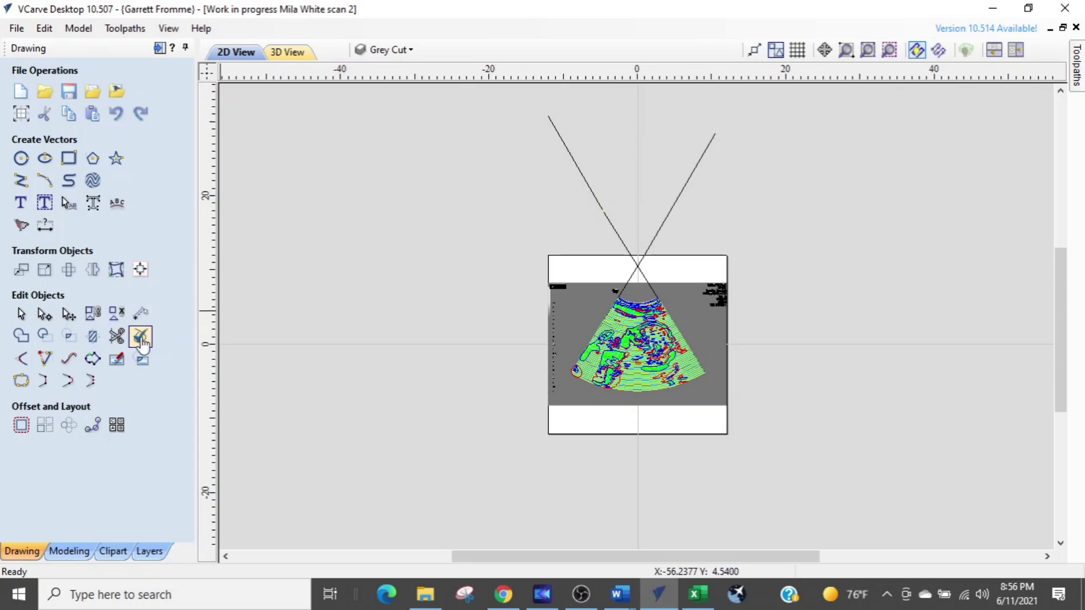
Interactively trim away every arm of the crossing diagonal lines above the scan.
left_click(123, 340)
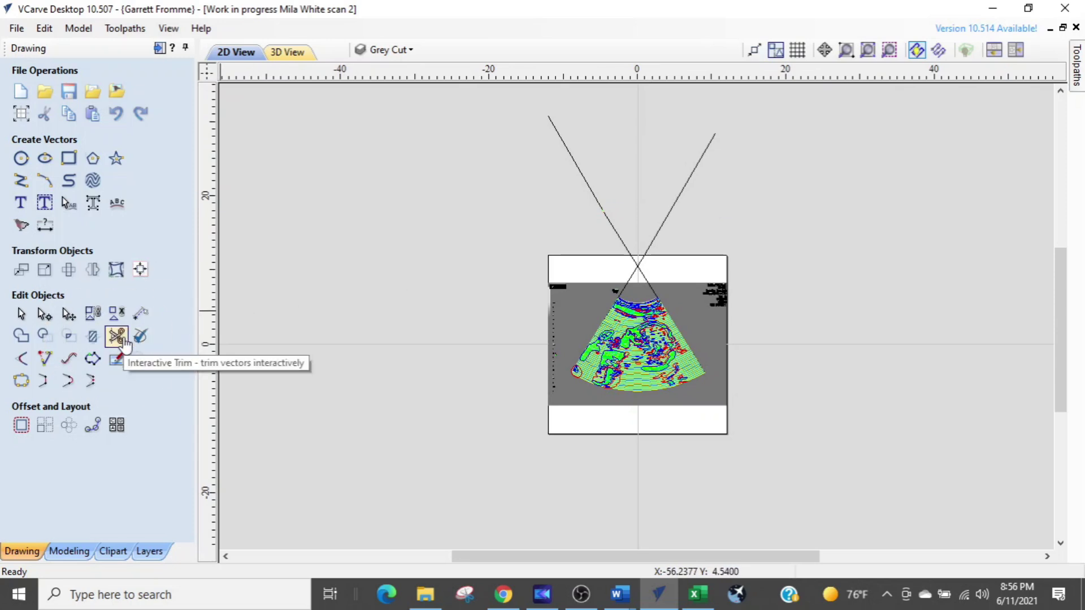
left_click(572, 156)
left_click(698, 164)
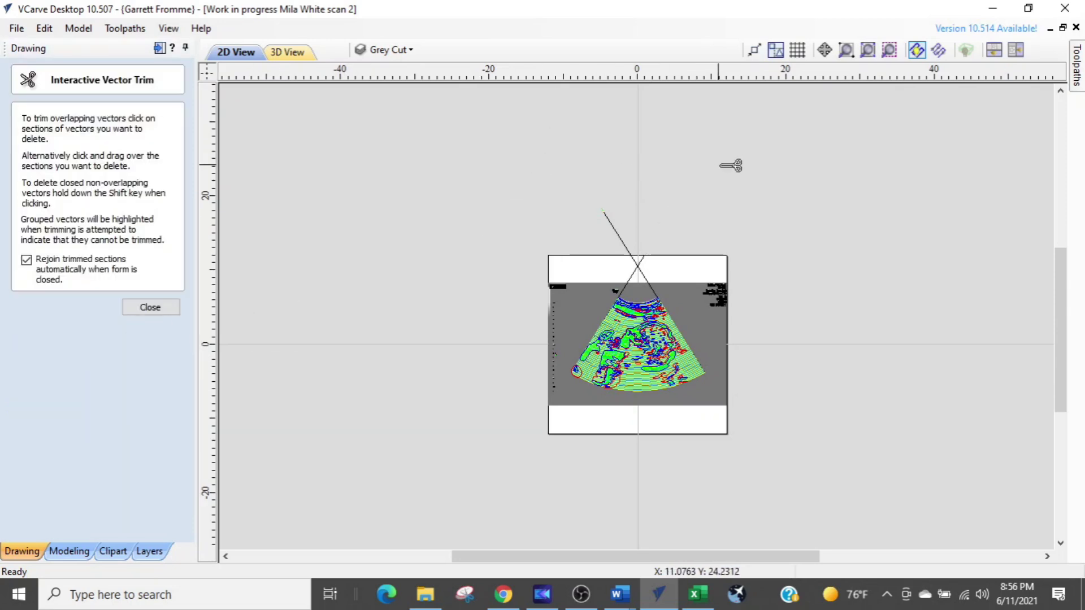
left_click(626, 247)
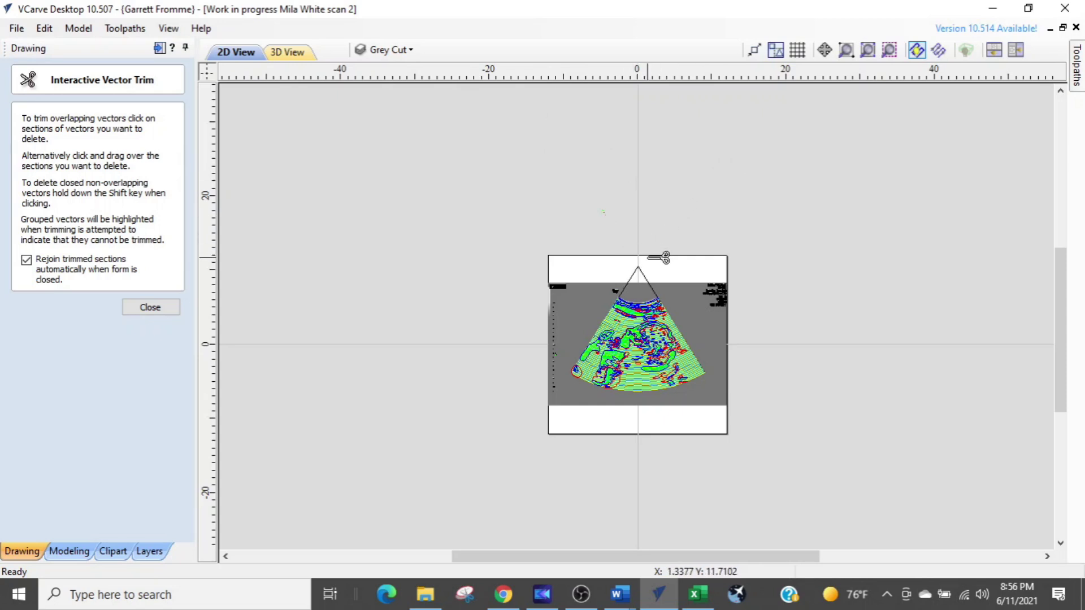
left_click(650, 282)
scroll(647, 274, "up", 2)
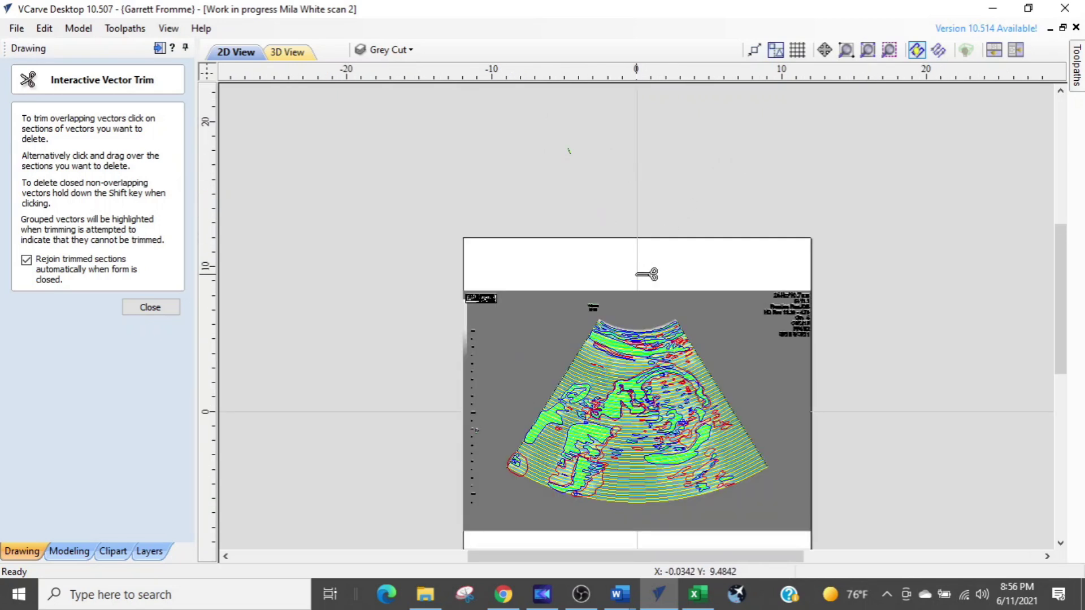
scroll(647, 274, "down", 2)
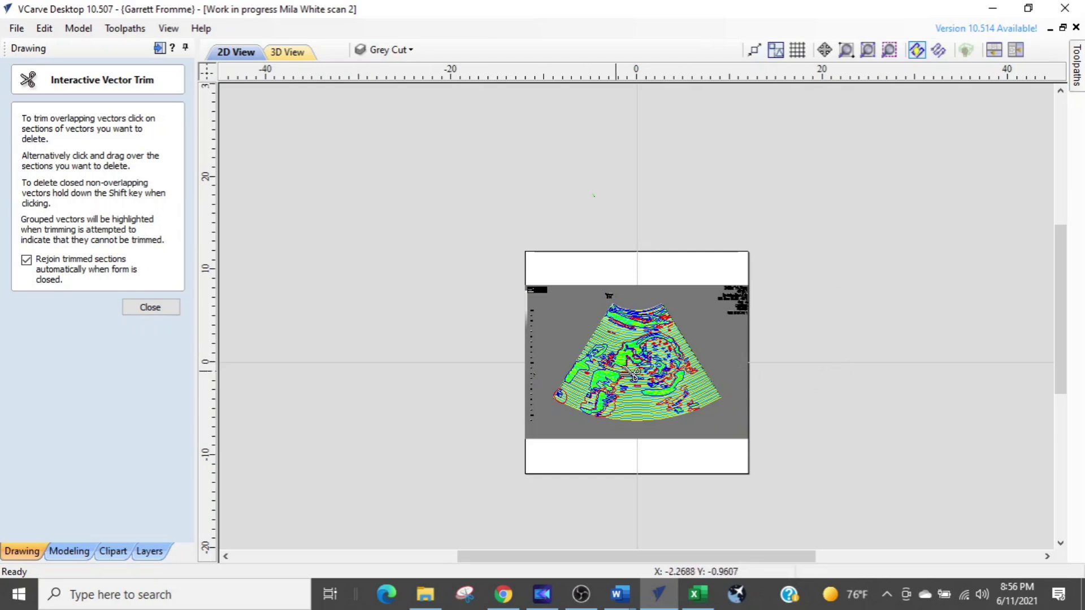
key("Escape")
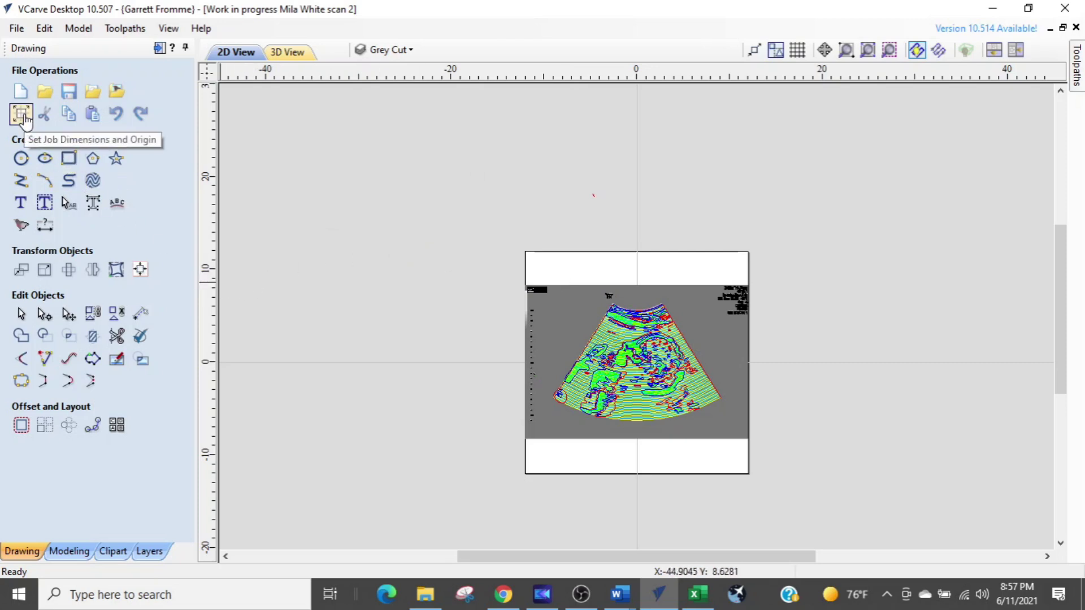
left_click(21, 114)
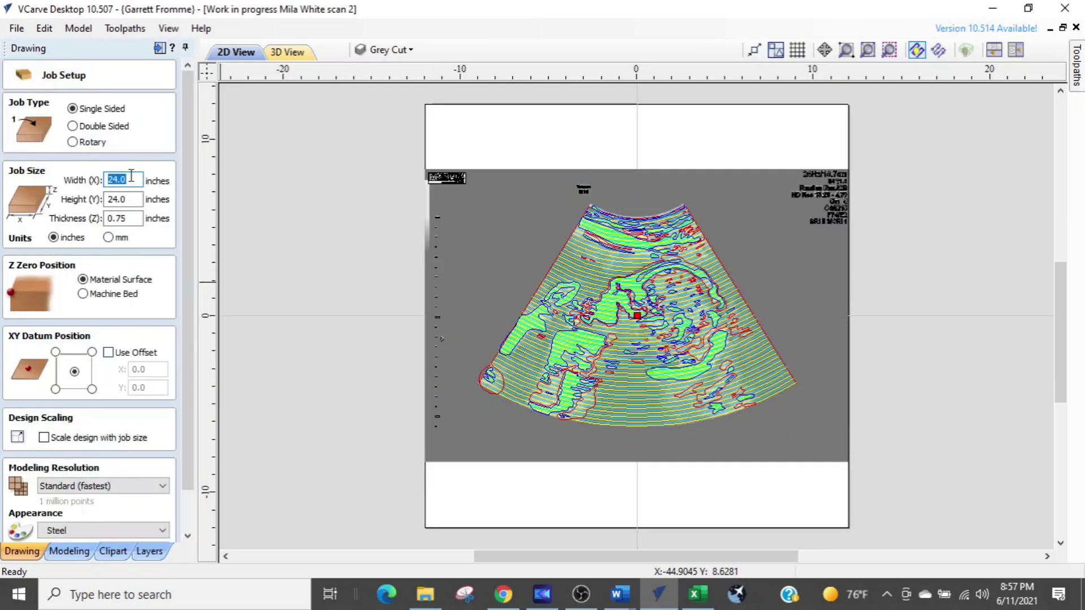
Set the job size to 10 inches wide by 8 inches high.
type("10")
key("Tab")
type("8")
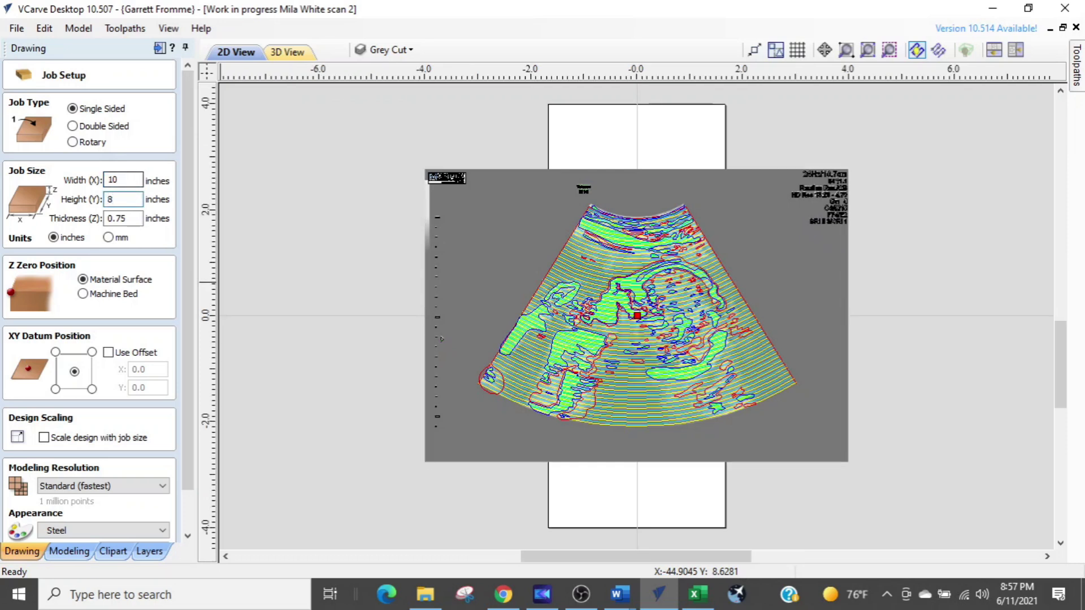
key("Return")
key("Return")
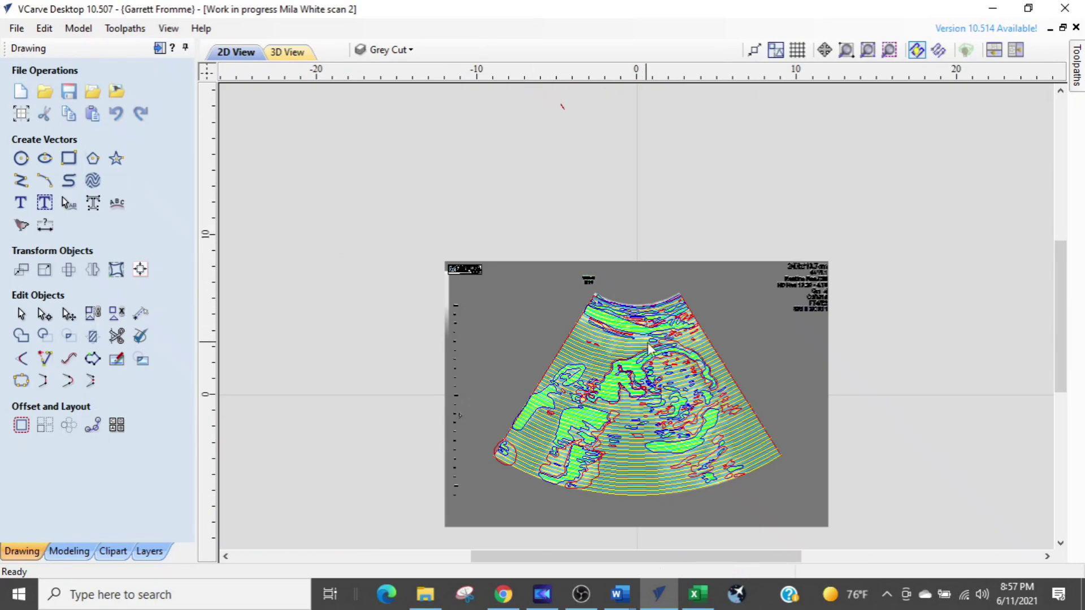
Delete the small stray red vector above the scan.
scroll(889, 424, "down", 1)
middle_click_drag(915, 390, 876, 361)
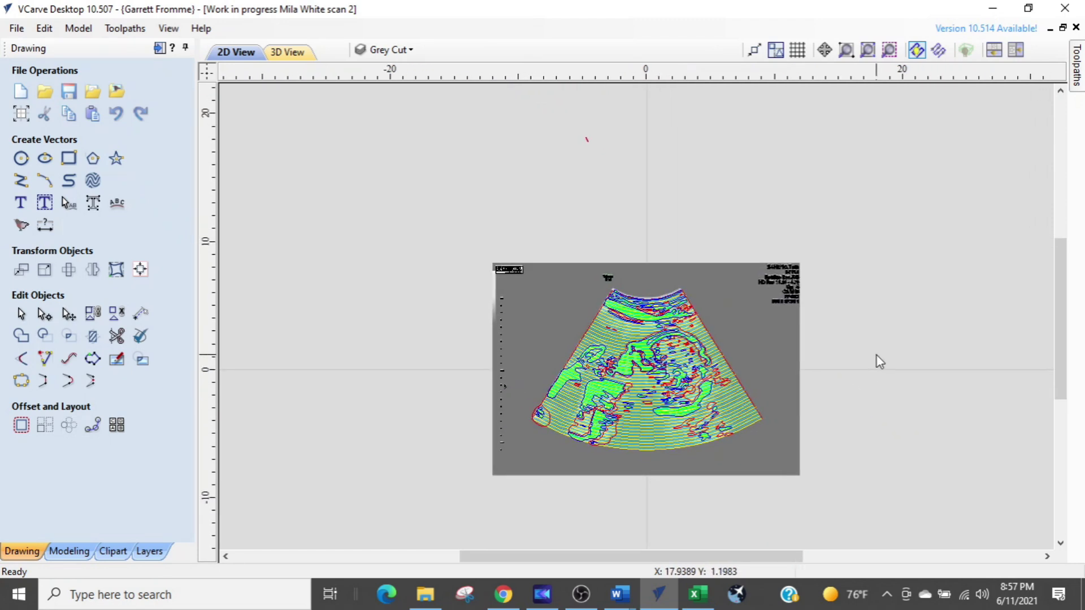
left_click(577, 165)
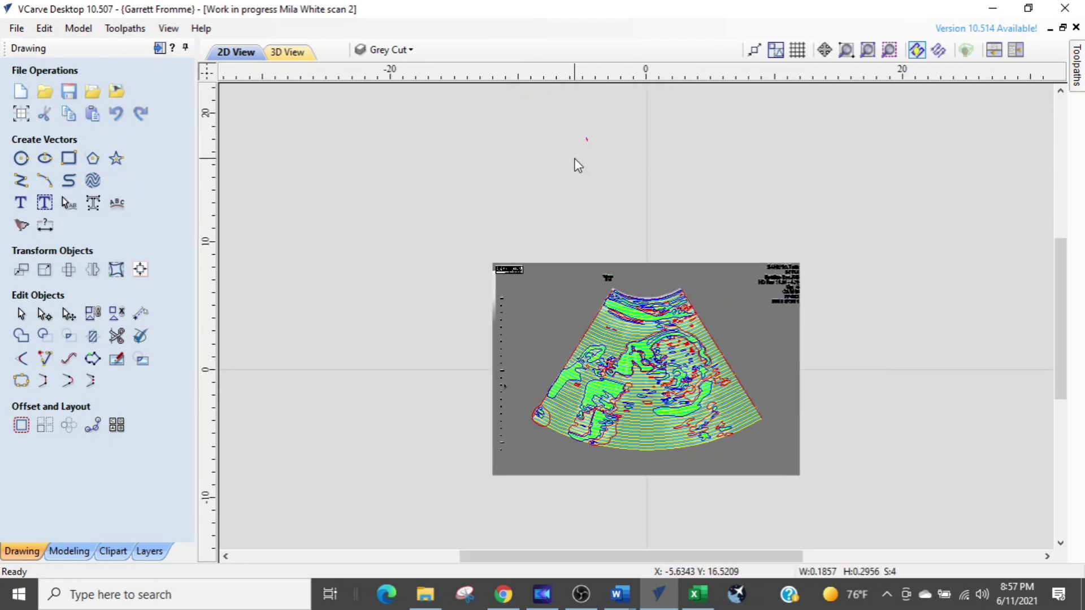
key("Delete")
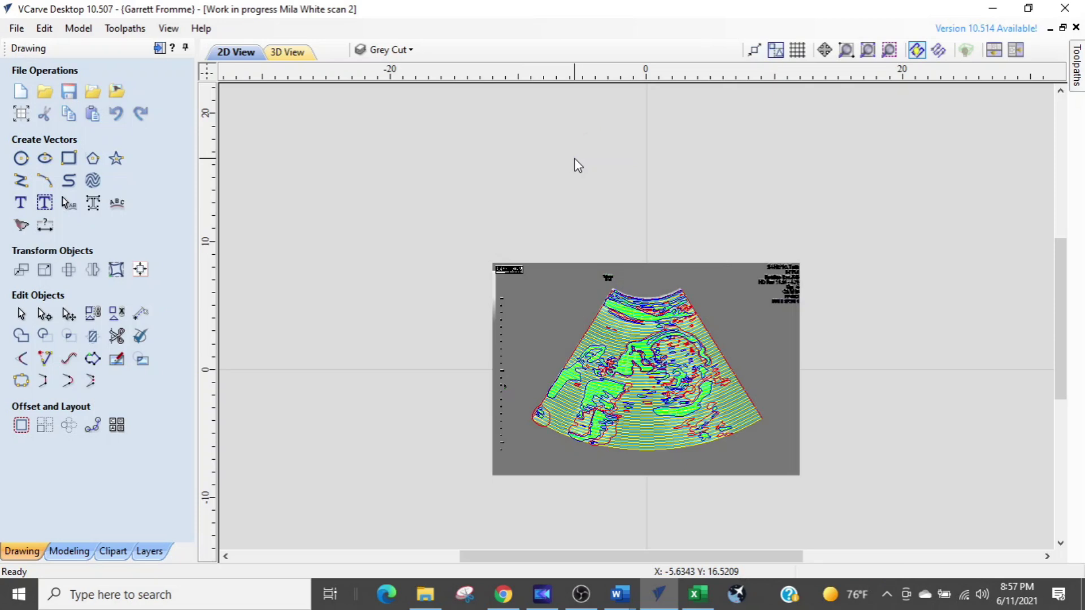
scroll(774, 266, "down", 1)
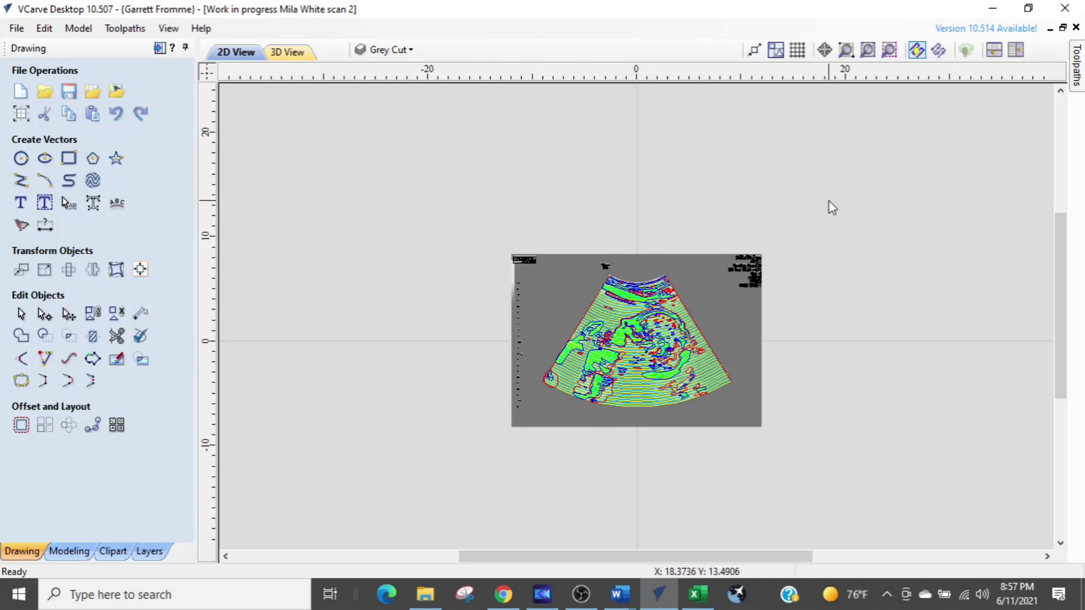
Select the scan and move it off to the right of the 10 × 8 inch job.
left_click_drag(816, 217, 456, 461)
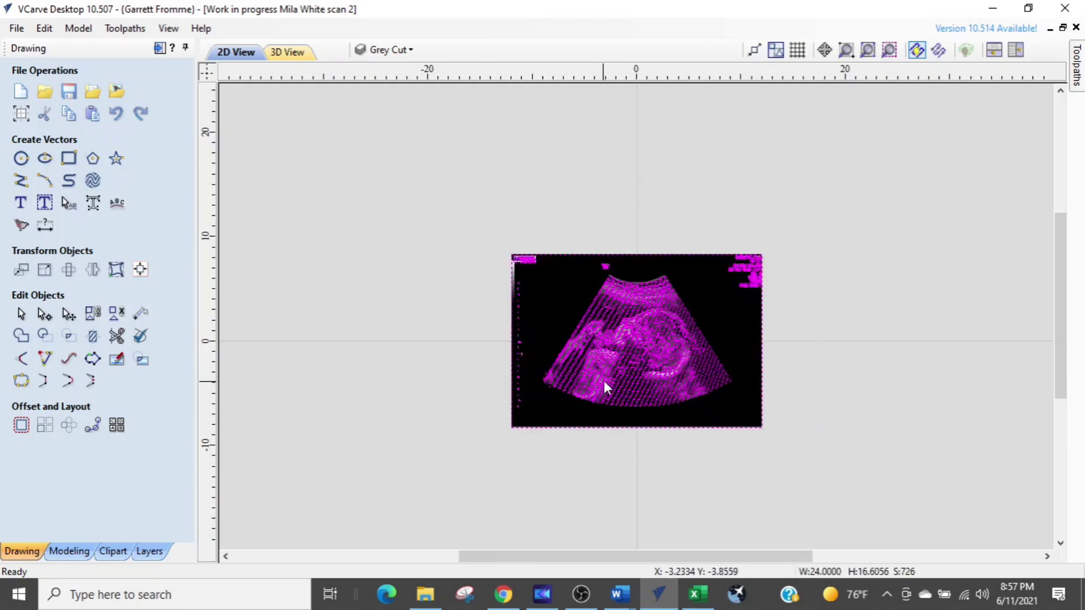
left_click(610, 379)
left_click_drag(612, 358, 830, 344)
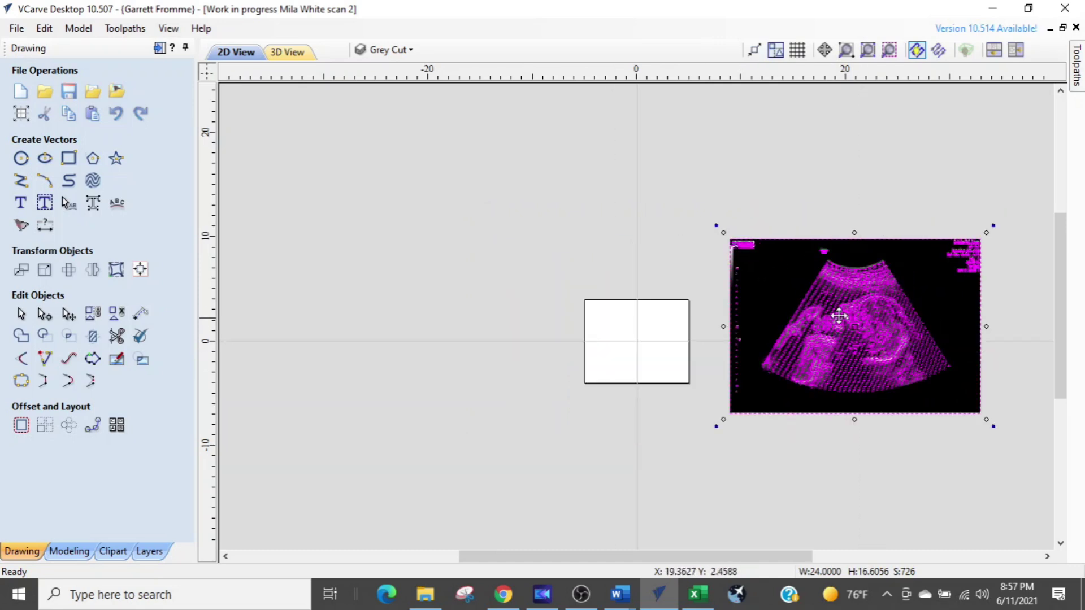
left_click(842, 393)
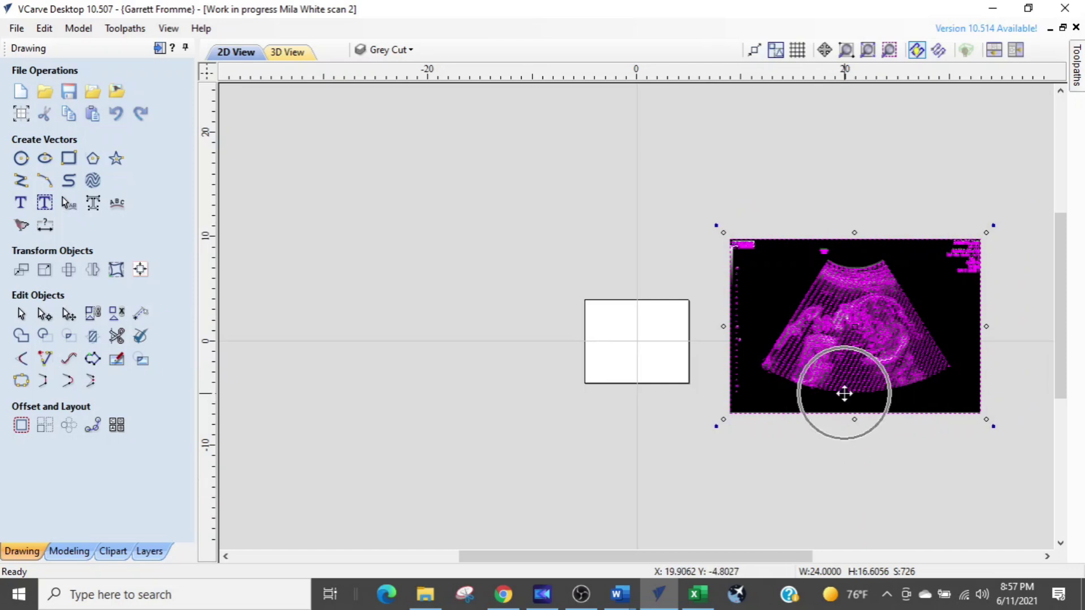
left_click(605, 351)
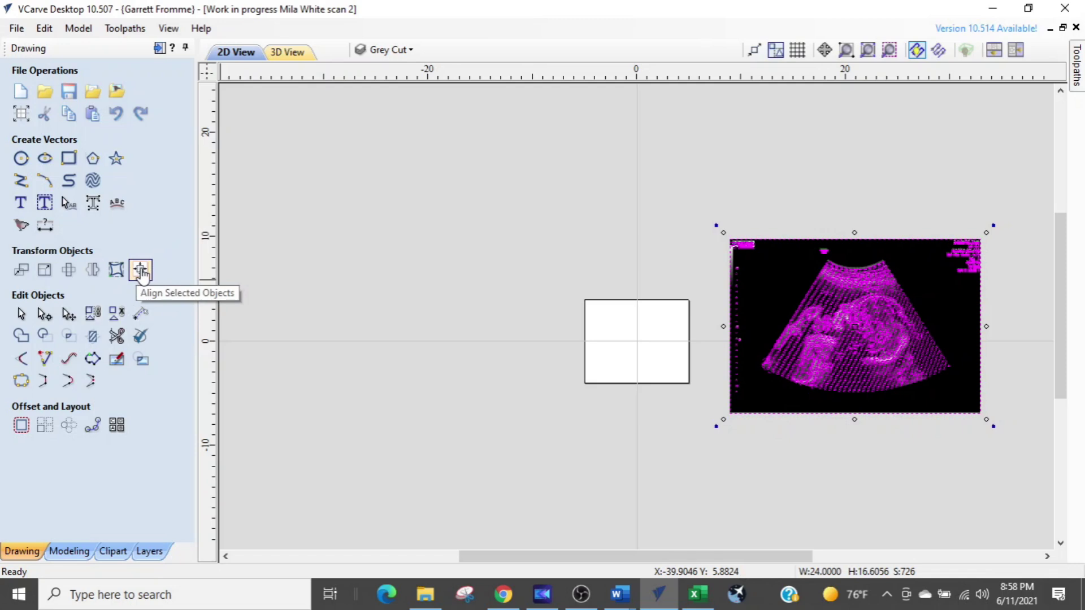
left_click(141, 271)
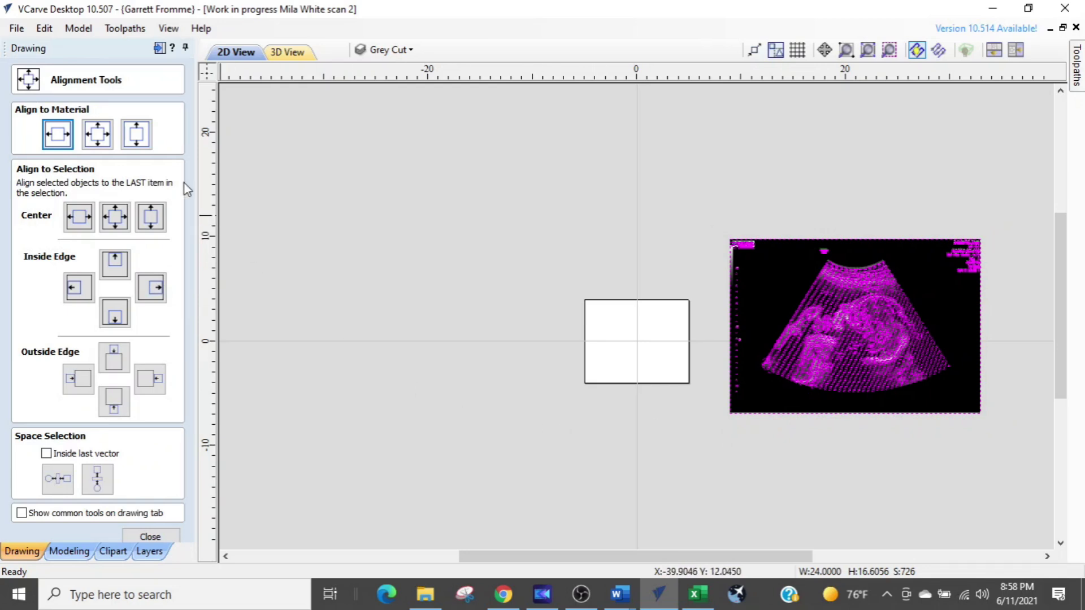
Centre the scan on the material with Align to Material, then close the alignment tools.
left_click(95, 138)
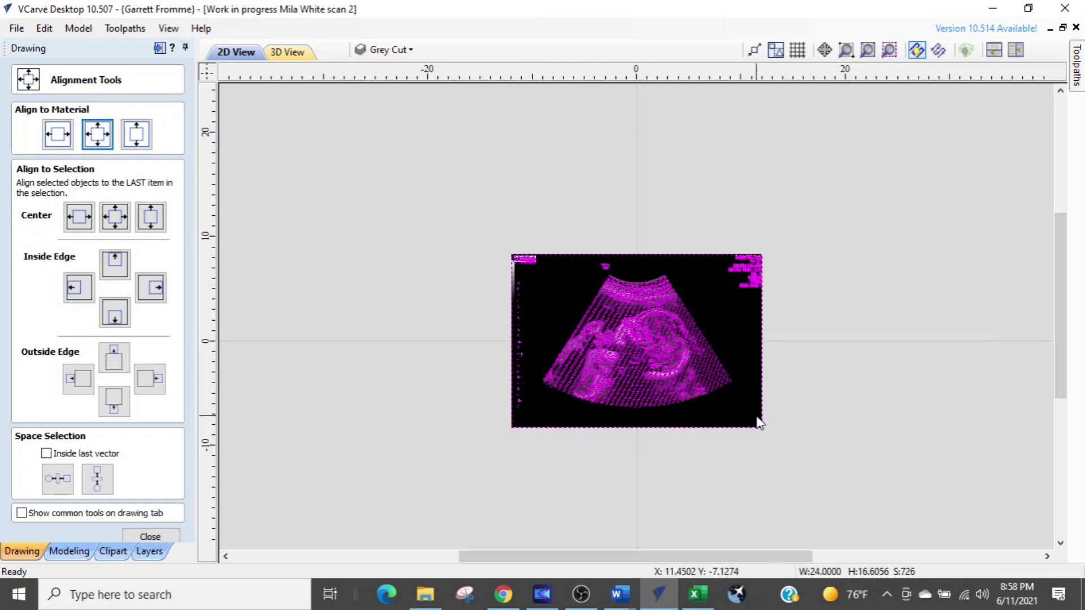
left_click(151, 537)
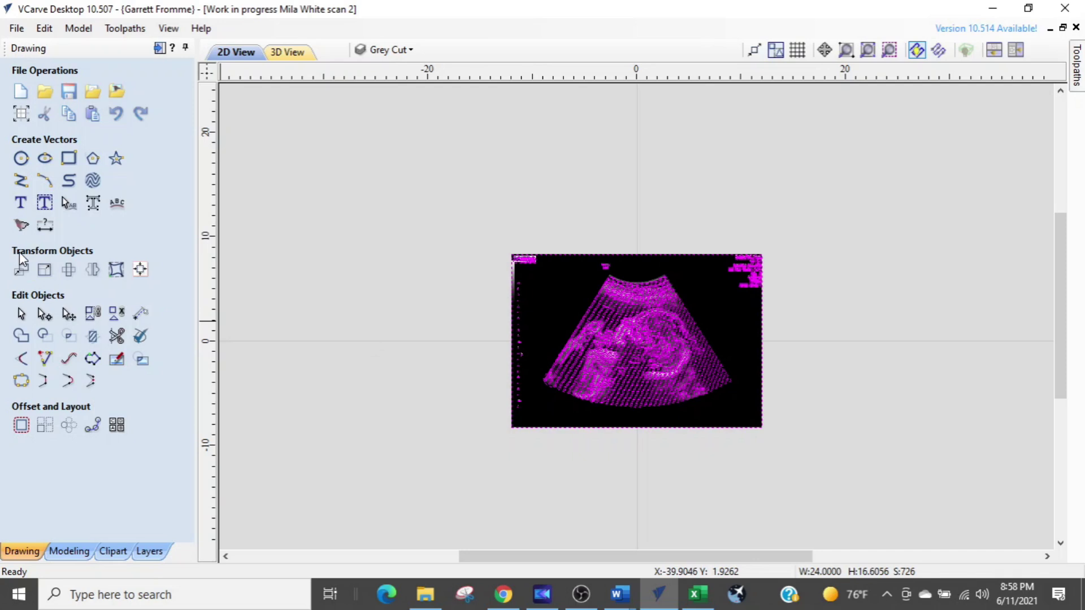
key("ctrl")
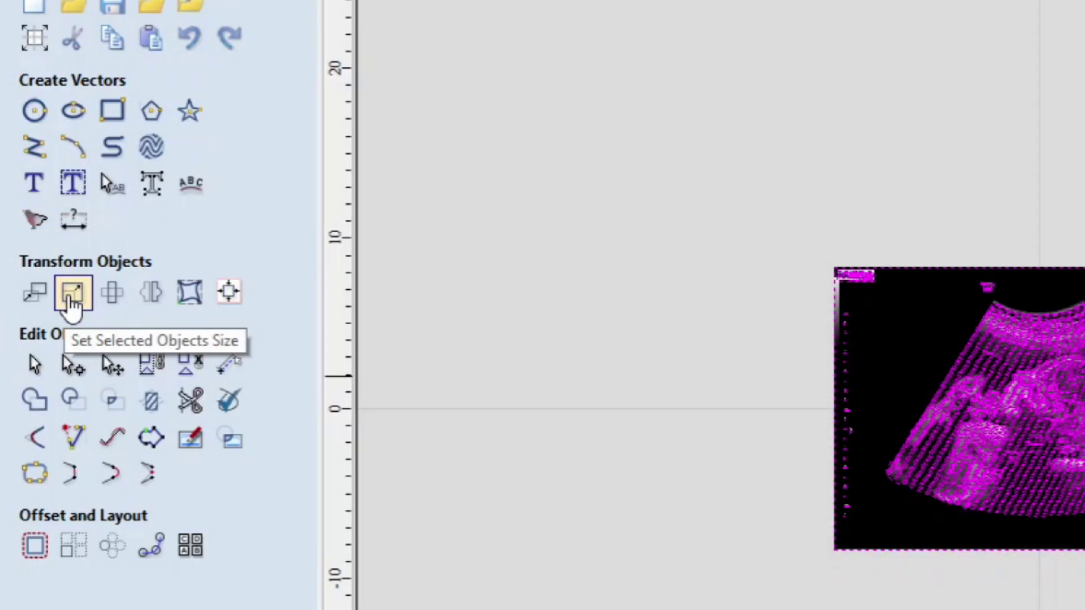
Open Set Size for the selected scan, currently 24.0 × 16.6056 inches.
left_click(72, 301)
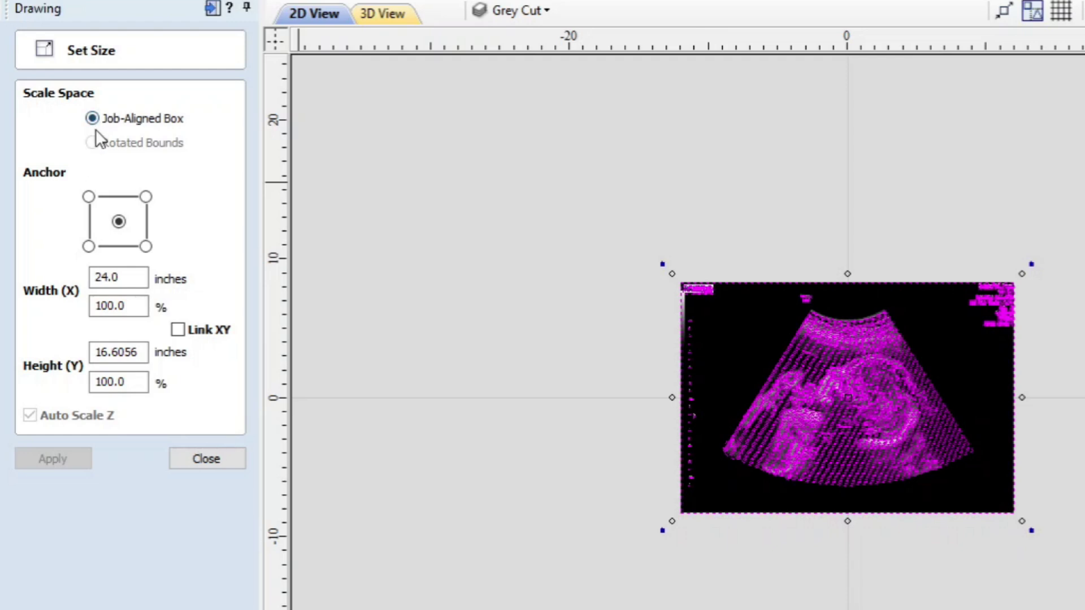
Tick Link XY in Set Size so width and height scale together.
left_click(151, 143)
left_click(139, 120)
left_click(144, 152)
left_click(144, 151)
left_click(118, 222)
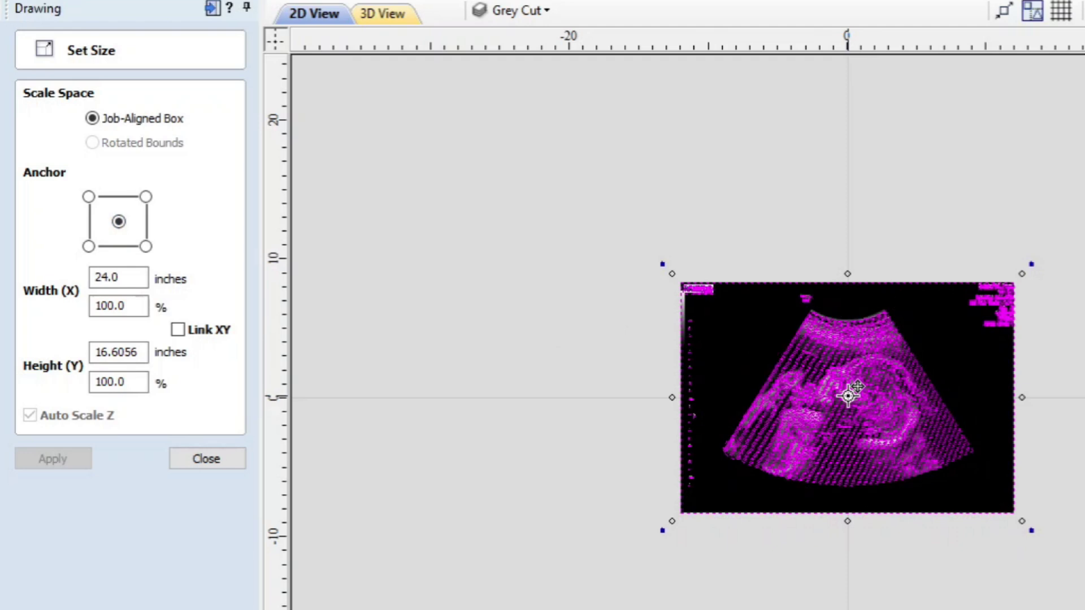
left_click(848, 395)
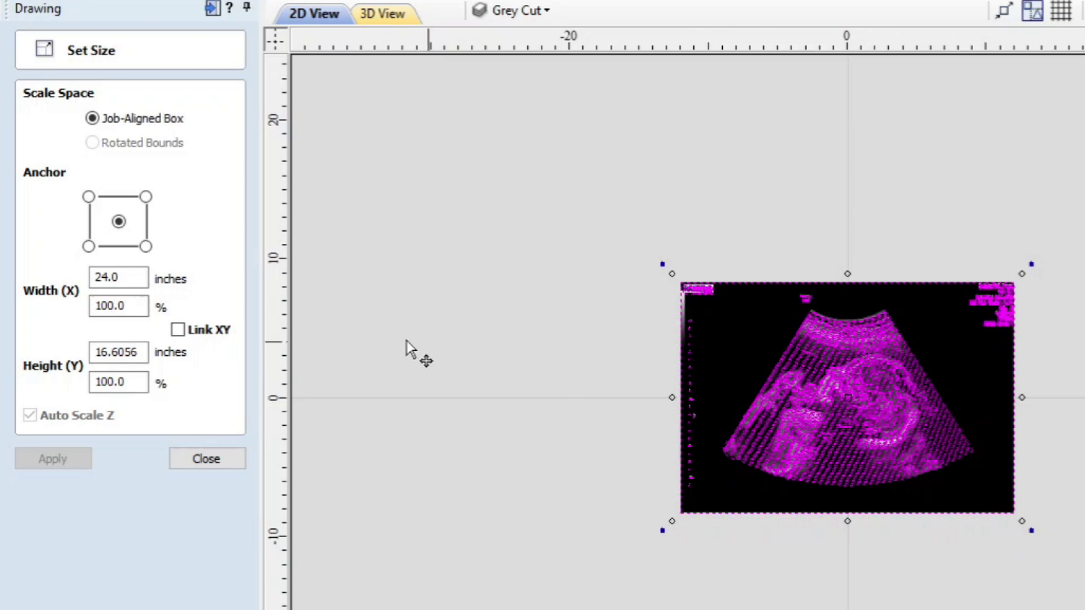
left_click(179, 334)
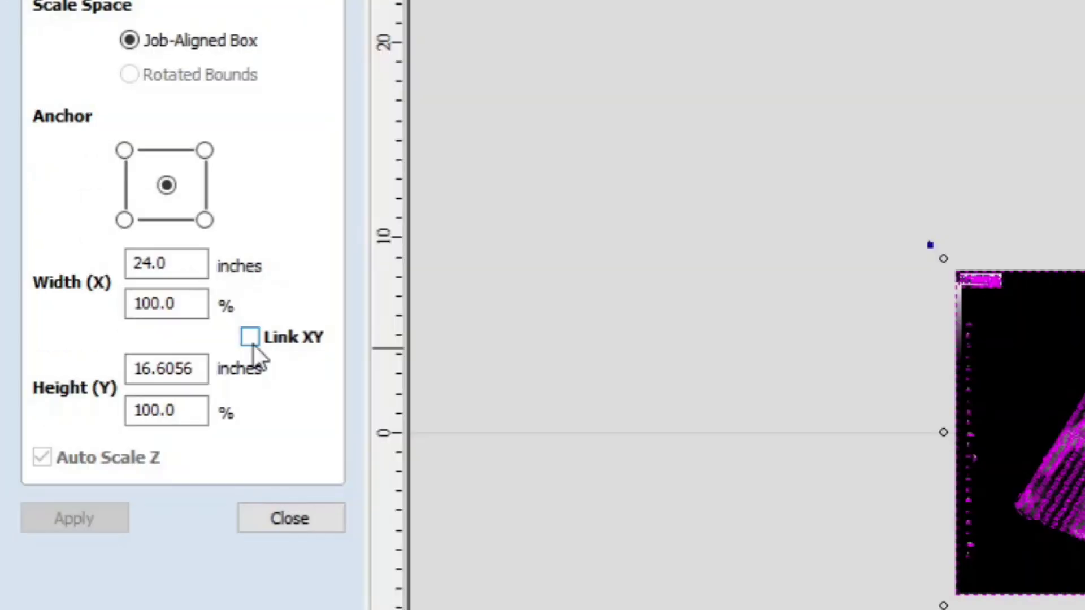
left_click(179, 332)
Select the current 24.0 width value for replacement.
left_click(184, 264)
left_click(129, 277)
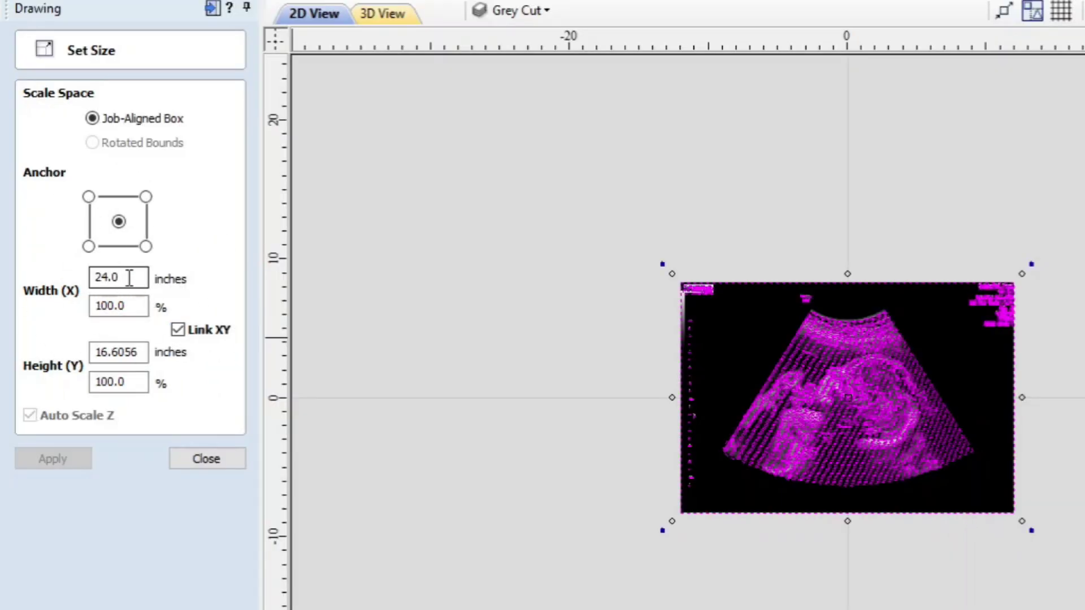
left_click(130, 277)
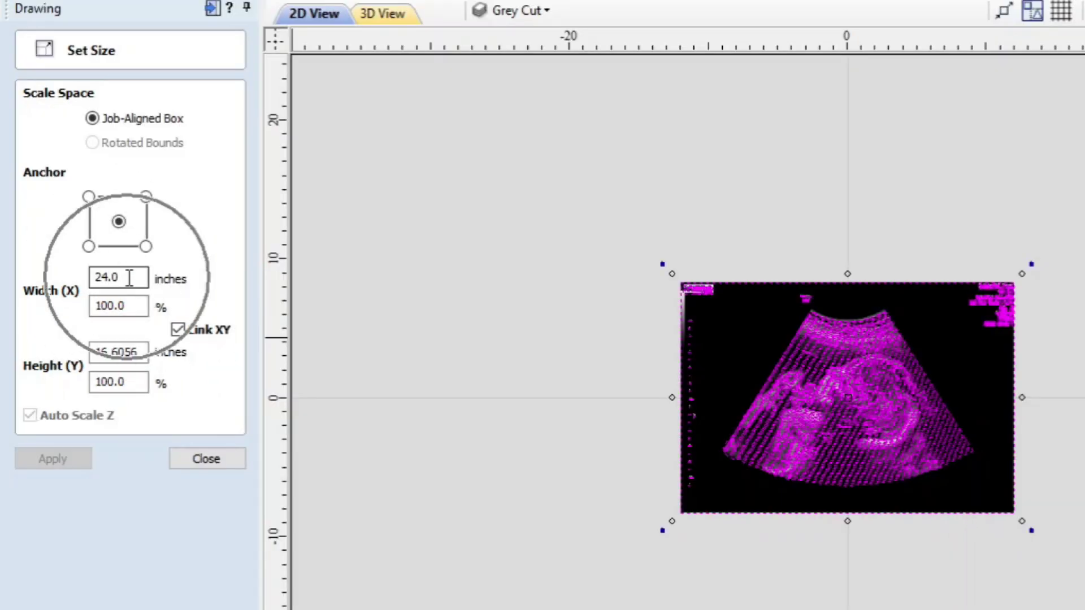
left_click(80, 354)
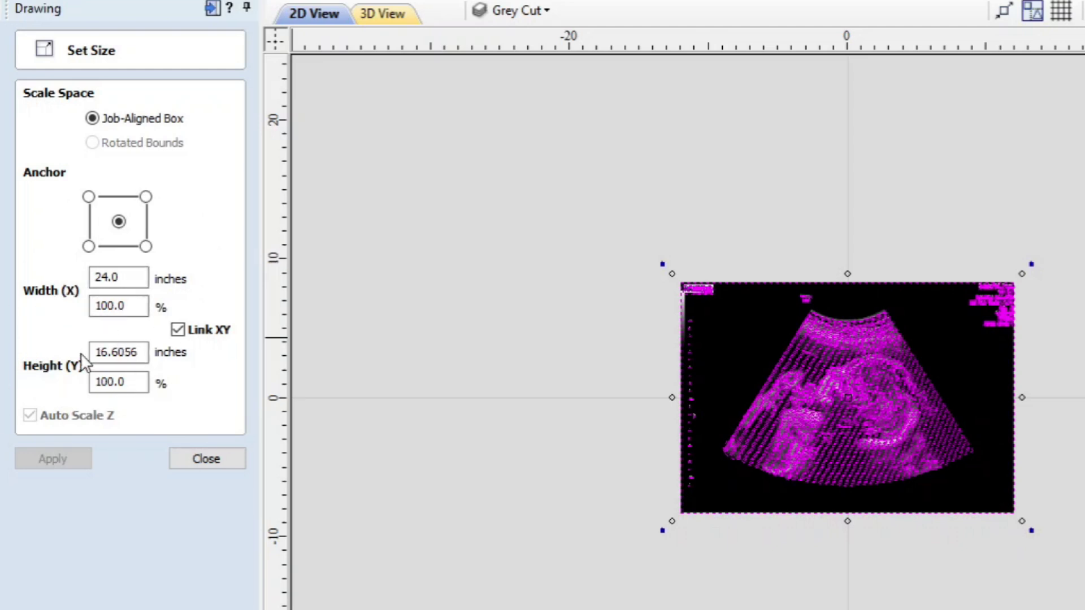
left_click(127, 278)
left_click_drag(131, 279, 58, 284)
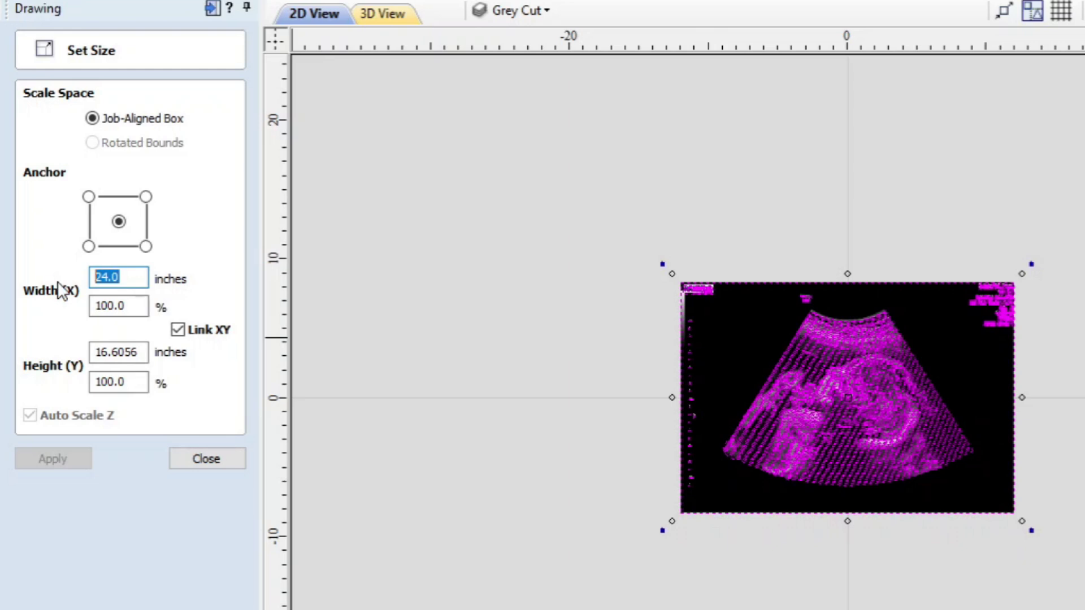
Resize the scan to 10 inches wide, then to 9.5 inches wide proportionally.
type("10")
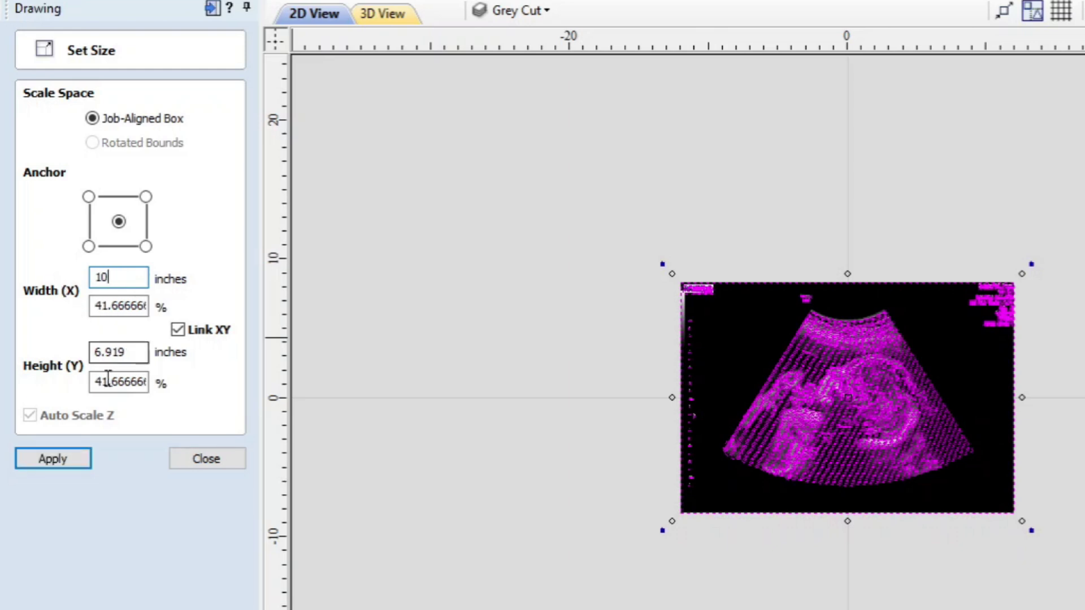
left_click(53, 459)
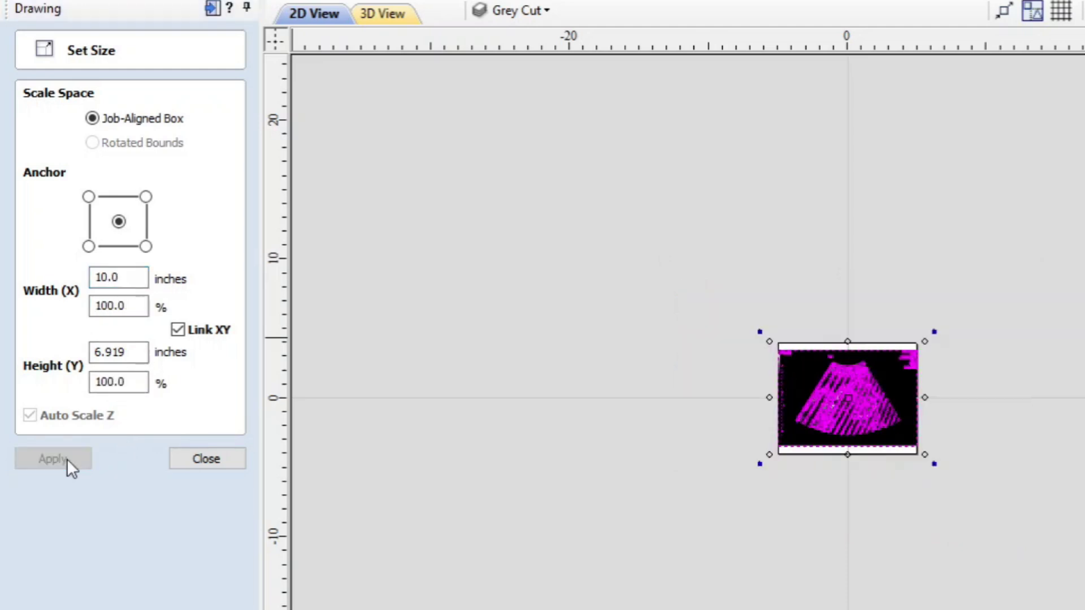
scroll(762, 424, "up", 2)
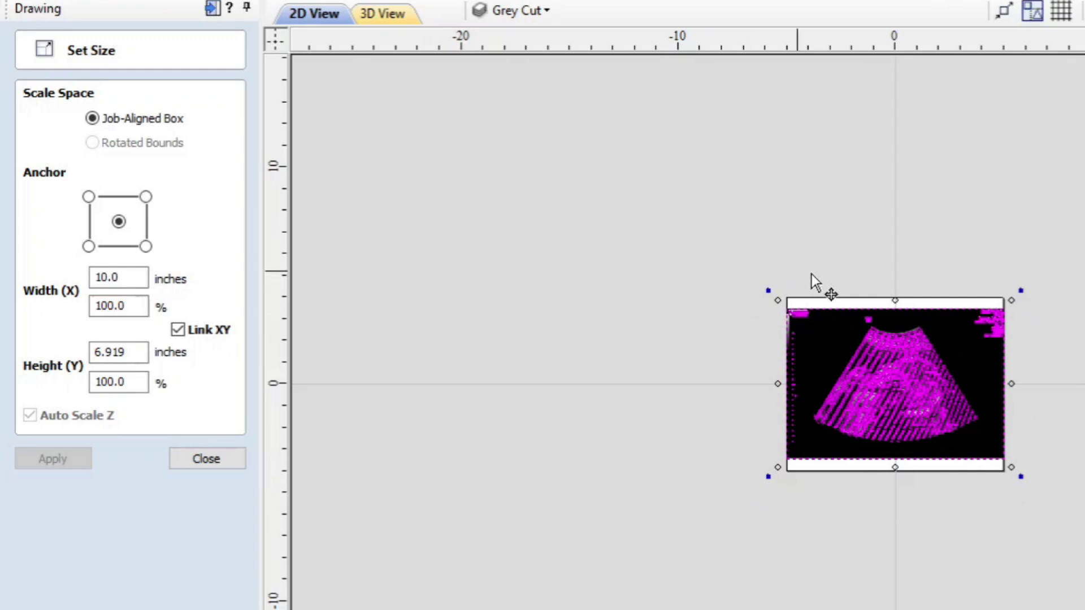
scroll(797, 326, "up", 2)
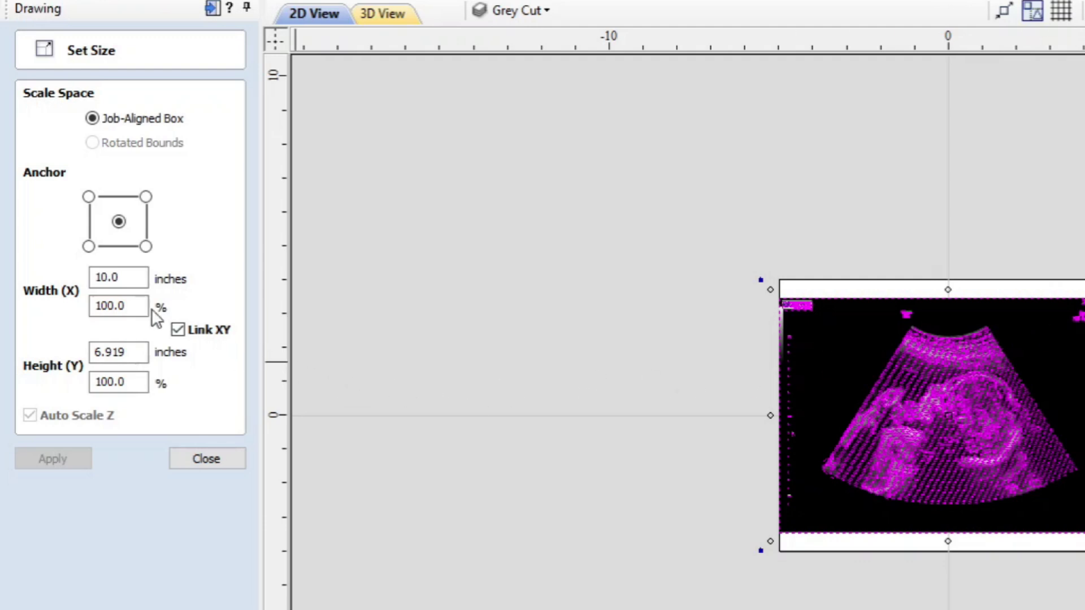
left_click_drag(133, 278, 74, 277)
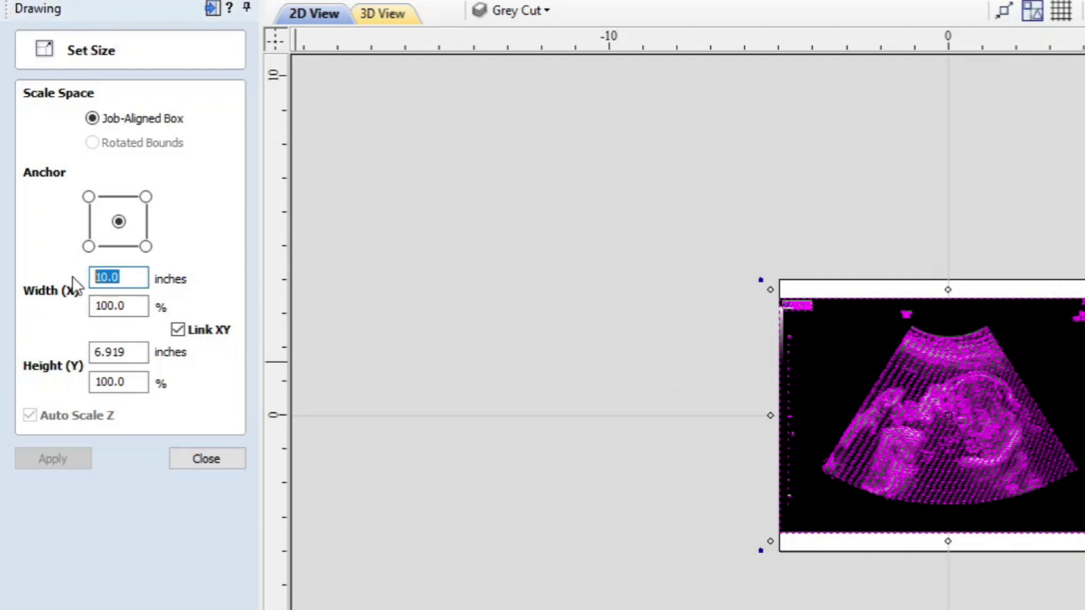
type("9.5")
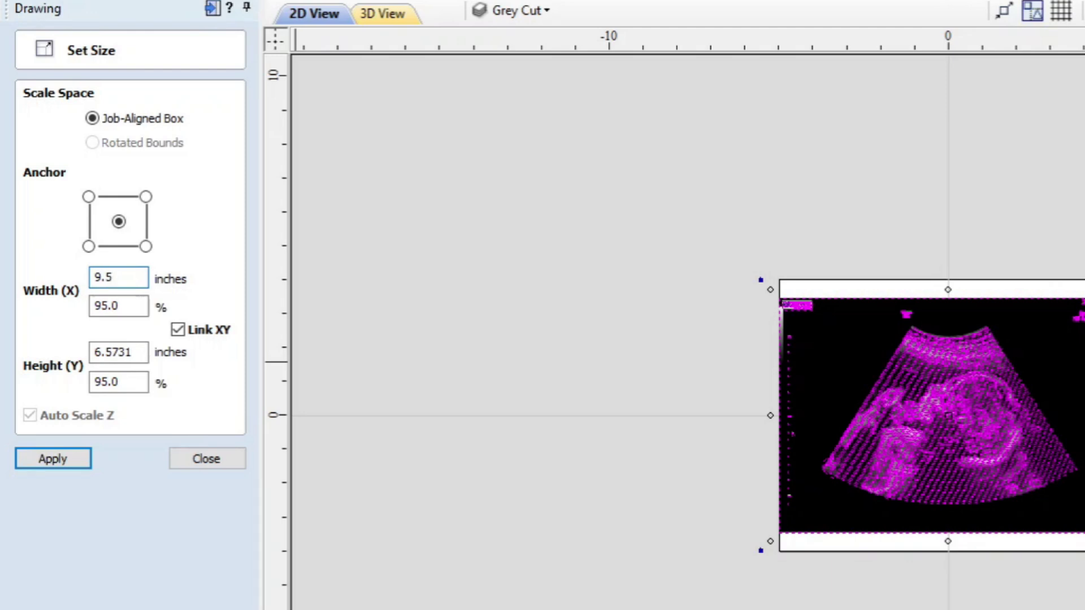
key("Return")
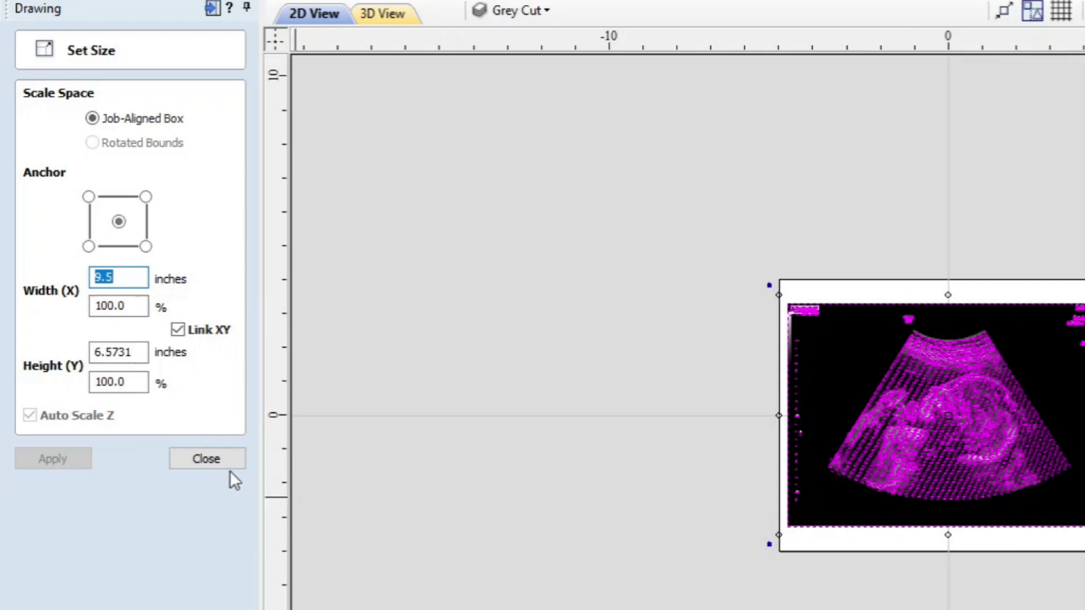
Revert the scan width to 10 inches, then back to its original 24 inches.
type("10")
key("Return")
type("24")
key("Return")
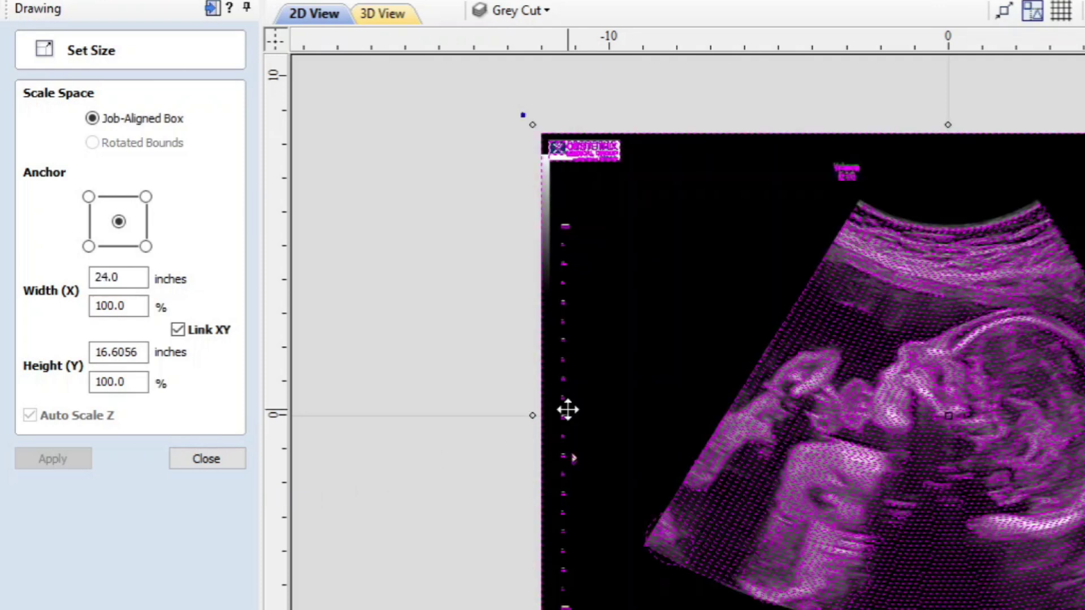
scroll(481, 458, "down", 2)
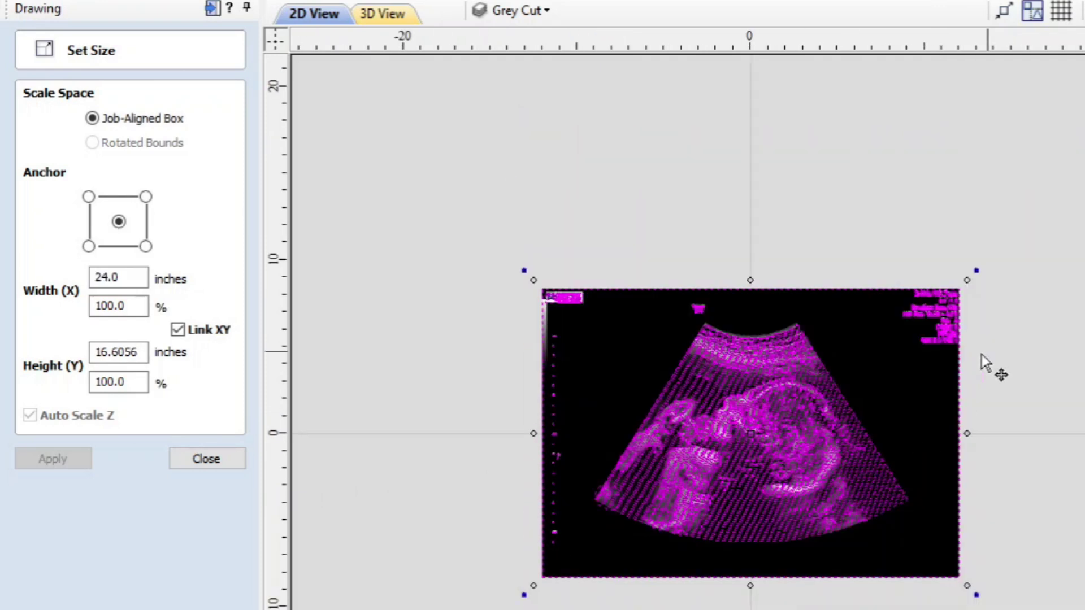
middle_click_drag(921, 371, 1046, 327)
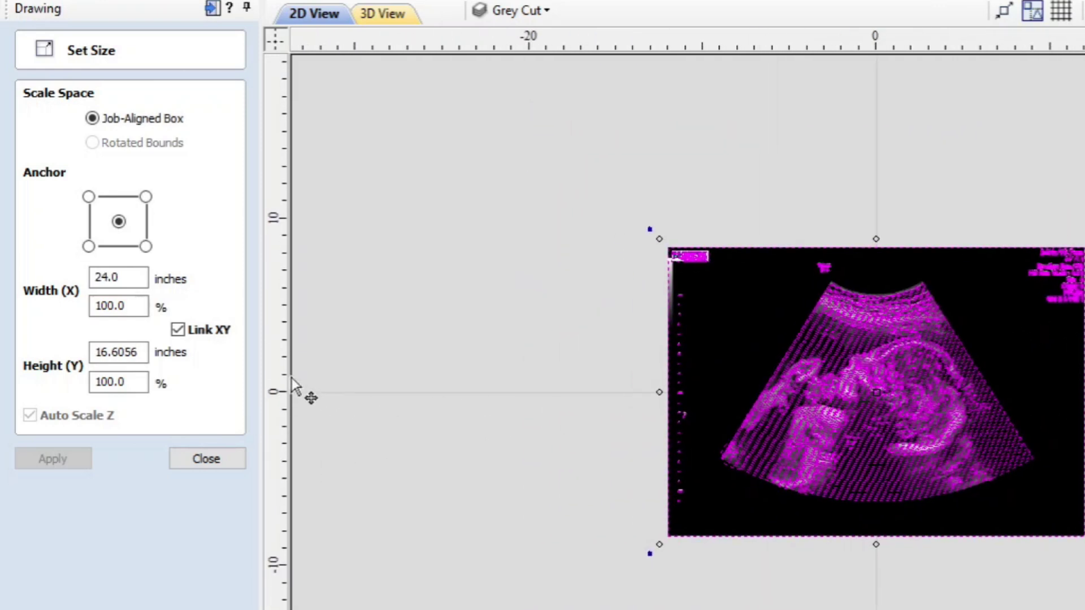
Unlink width and height and apply a 10-inch width, leaving height unchanged.
left_click(177, 329)
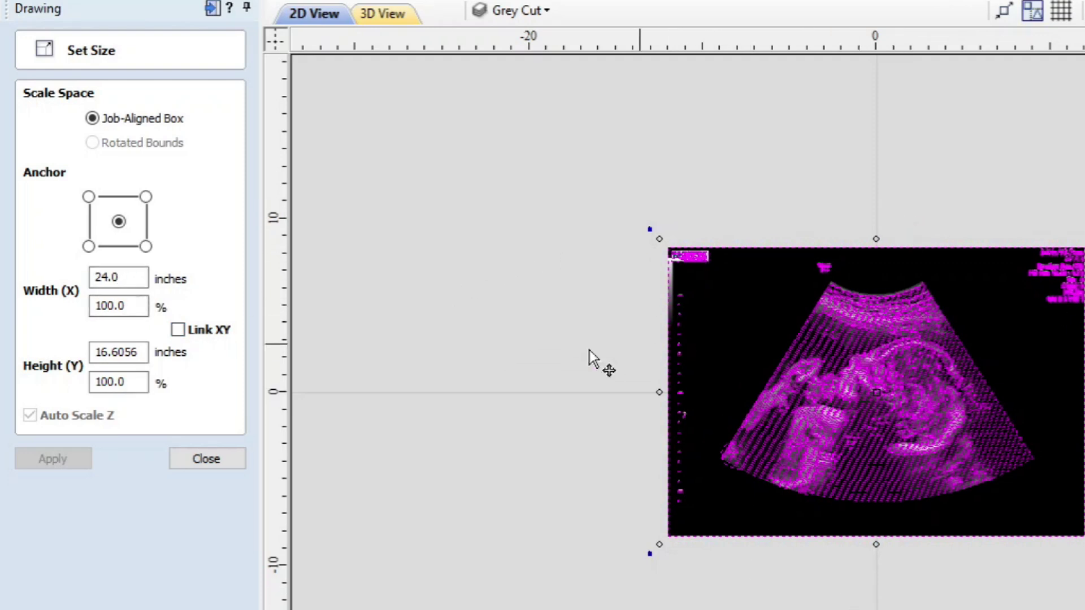
double_click(135, 276)
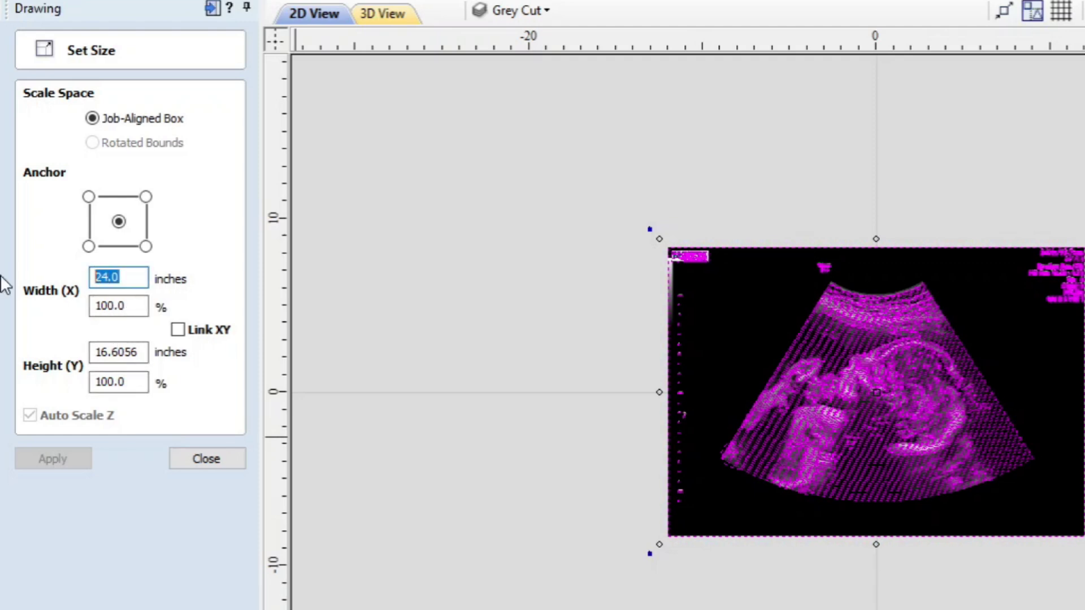
type("10")
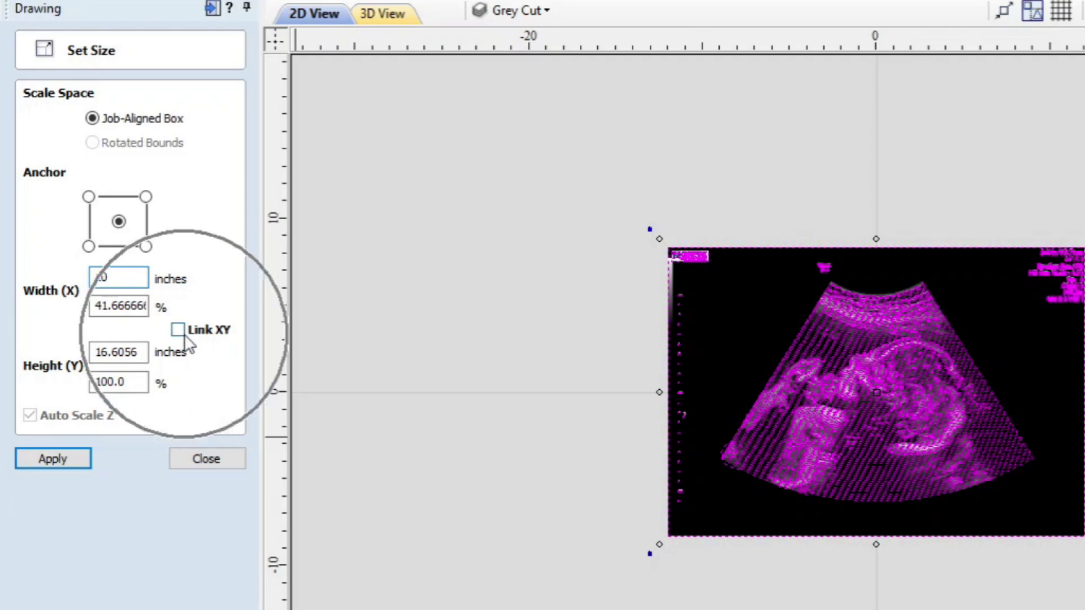
left_click(61, 459)
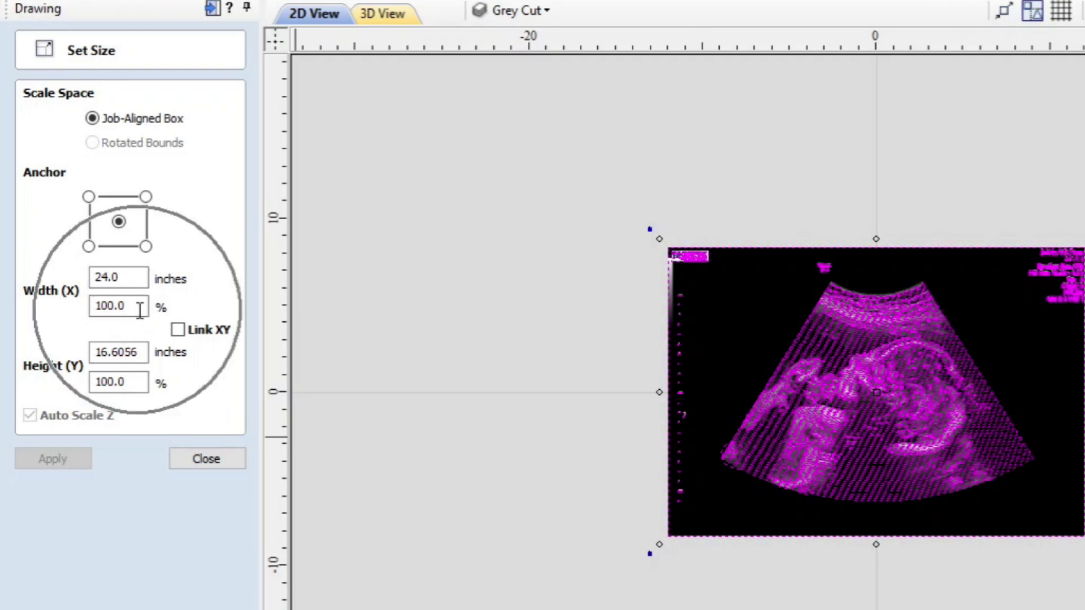
left_click_drag(137, 306, 19, 290)
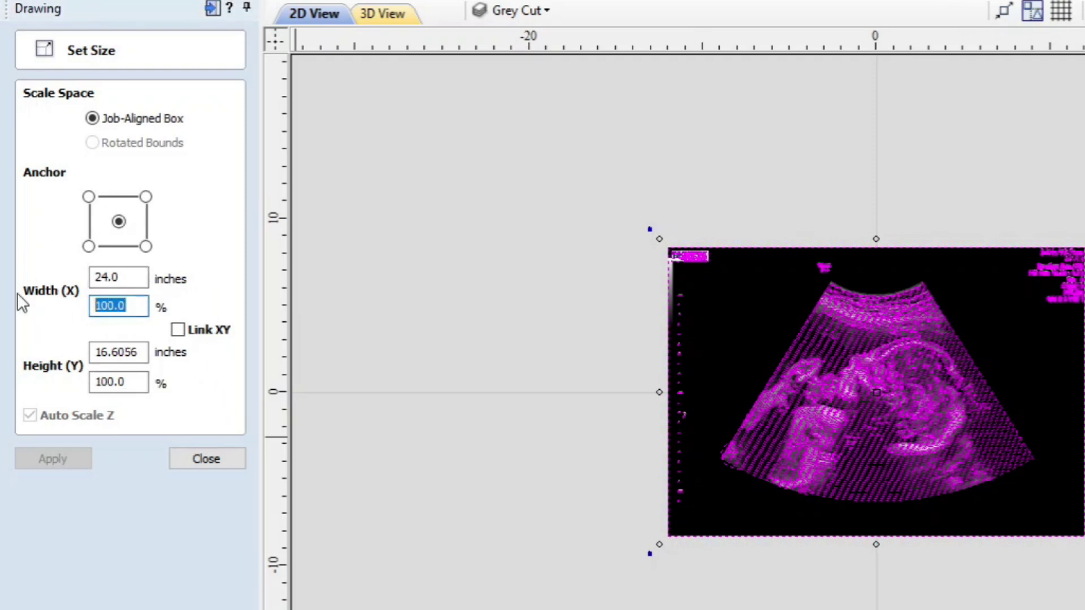
Undo a 50% width-only resize, then relink XY and shrink proportionally by 50%.
type("50")
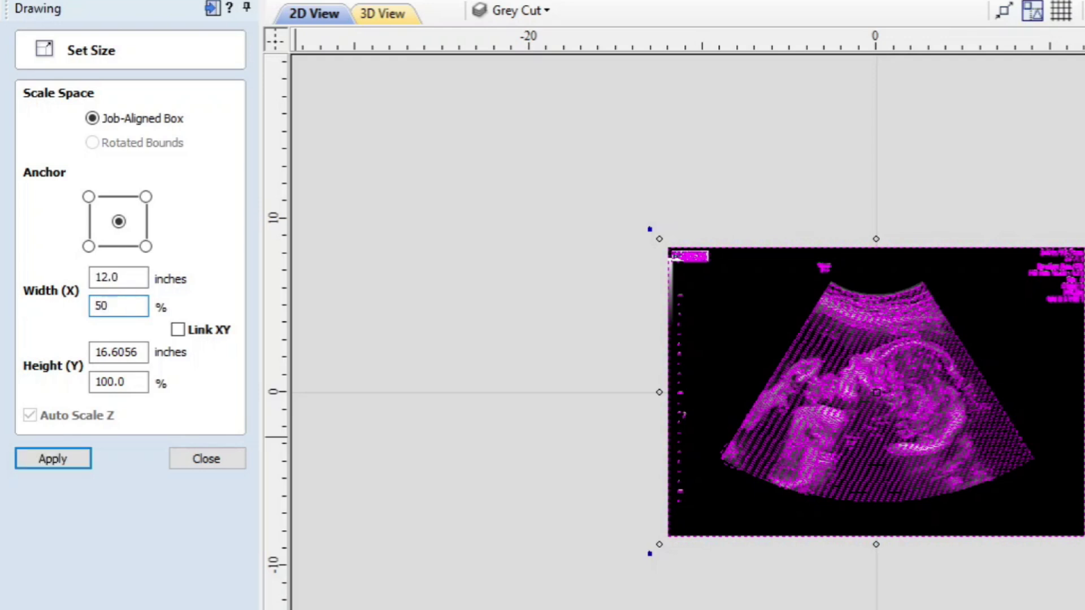
left_click(24, 455)
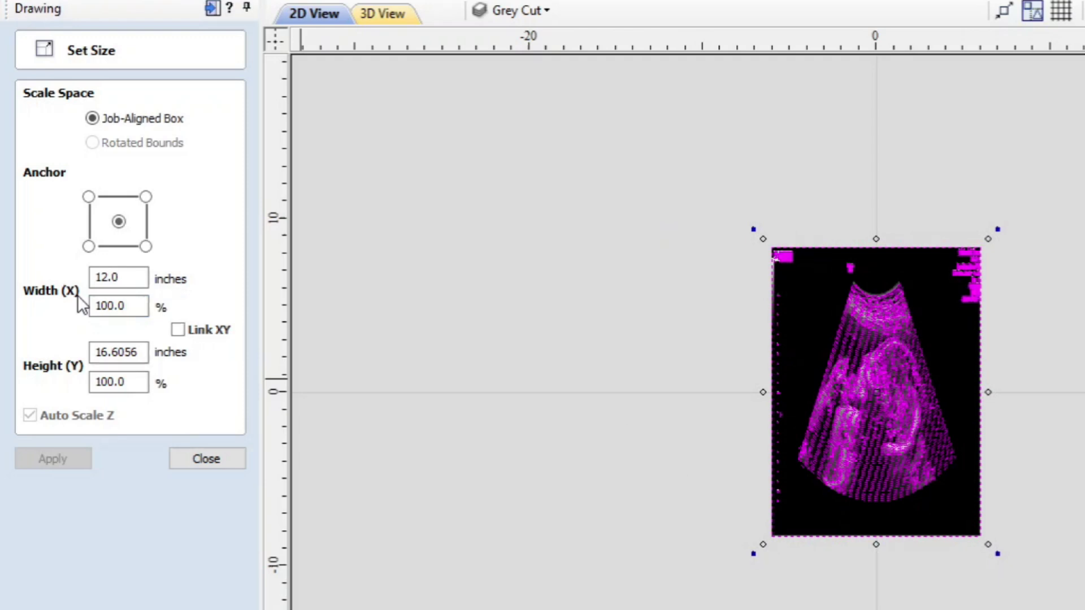
key("ctrl+z")
left_click(177, 329)
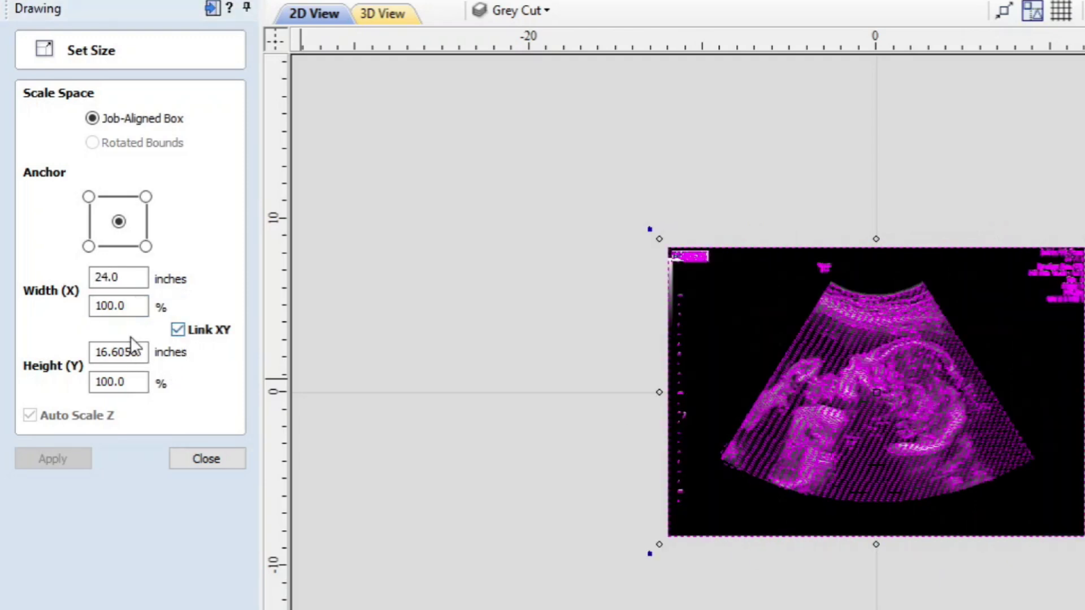
left_click_drag(138, 306, 25, 295)
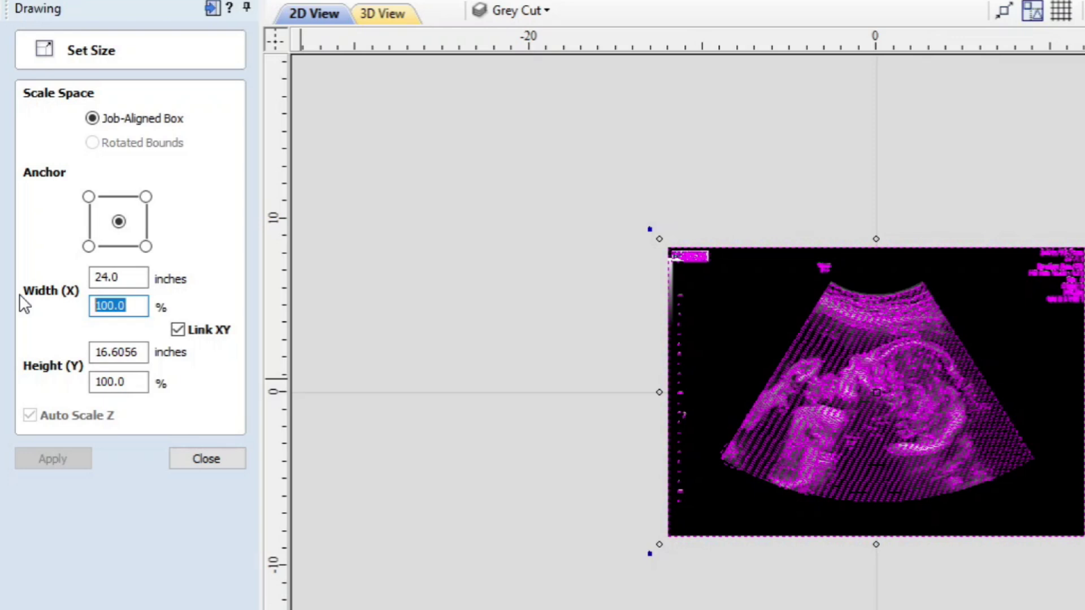
type("50")
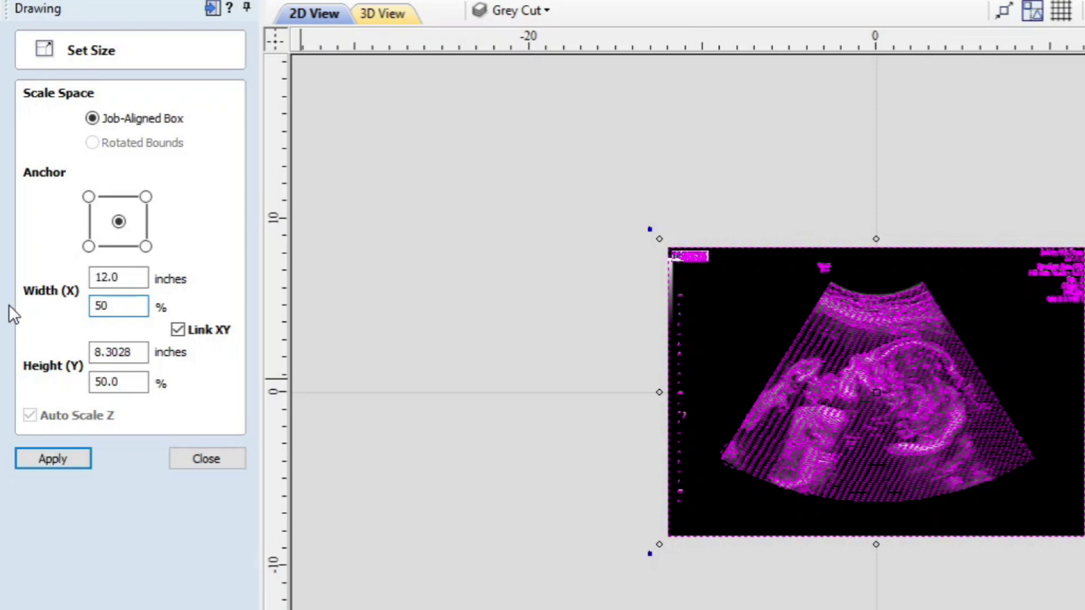
left_click(85, 459)
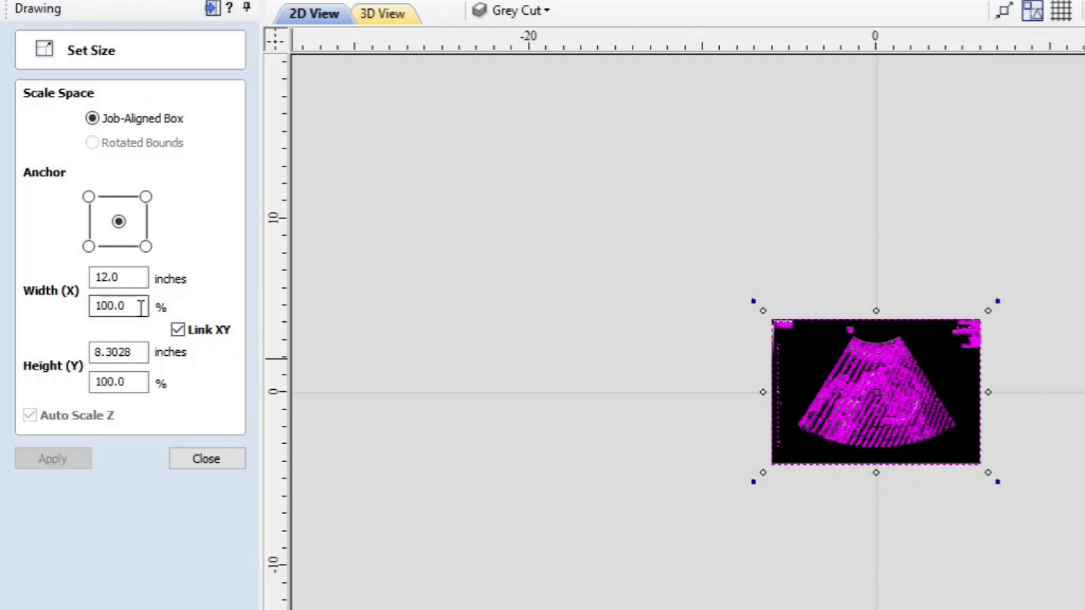
Shrink another 50%, then enlarge 200% twice back to 24.0 inches wide.
left_click_drag(140, 307, 72, 313)
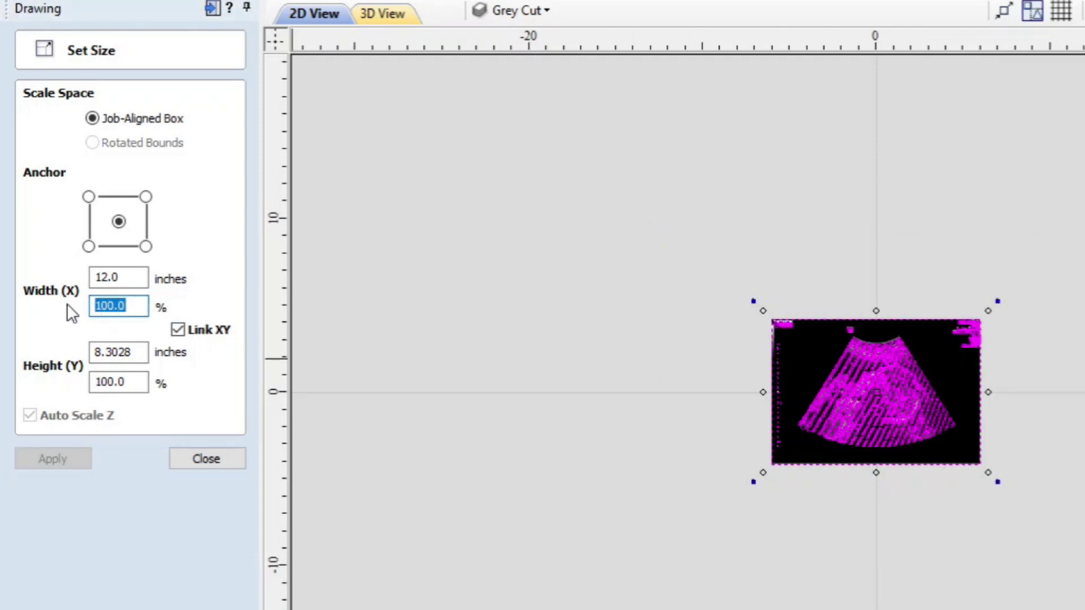
type("50")
key("Return")
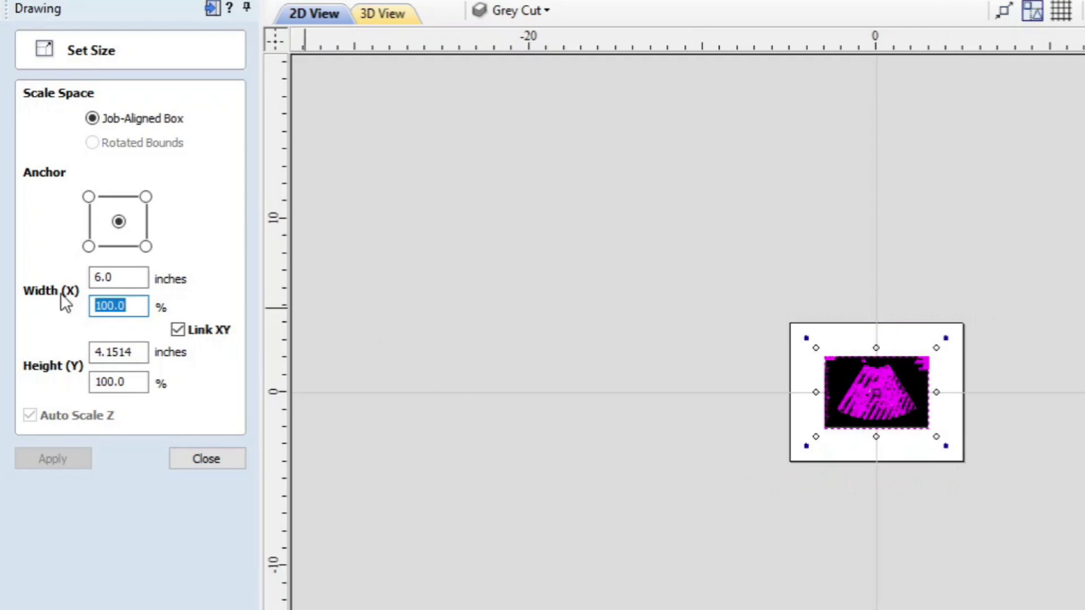
left_click(97, 310)
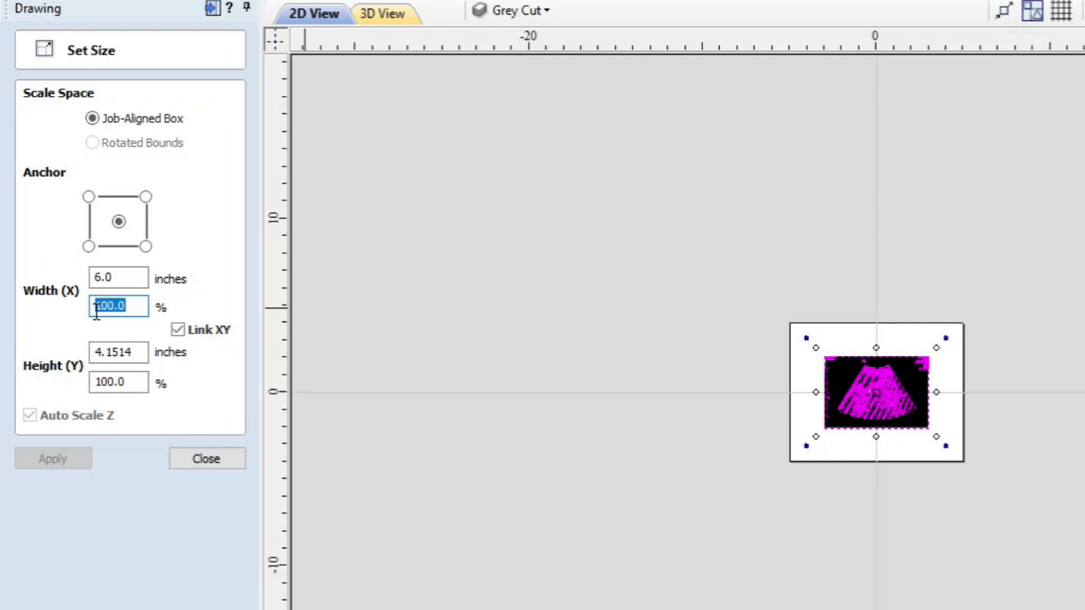
type("200")
key("Return")
type("200")
key("Return")
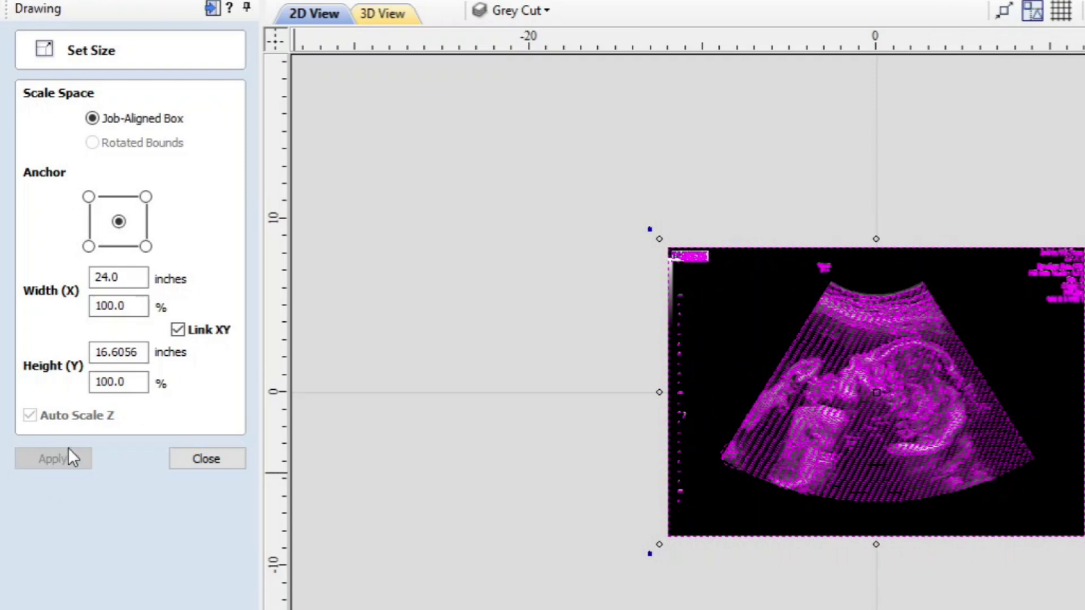
Set the scan width to 9.5 inches (9.5 × 6.5731) and close Set Size.
left_click(57, 430)
double_click(131, 277)
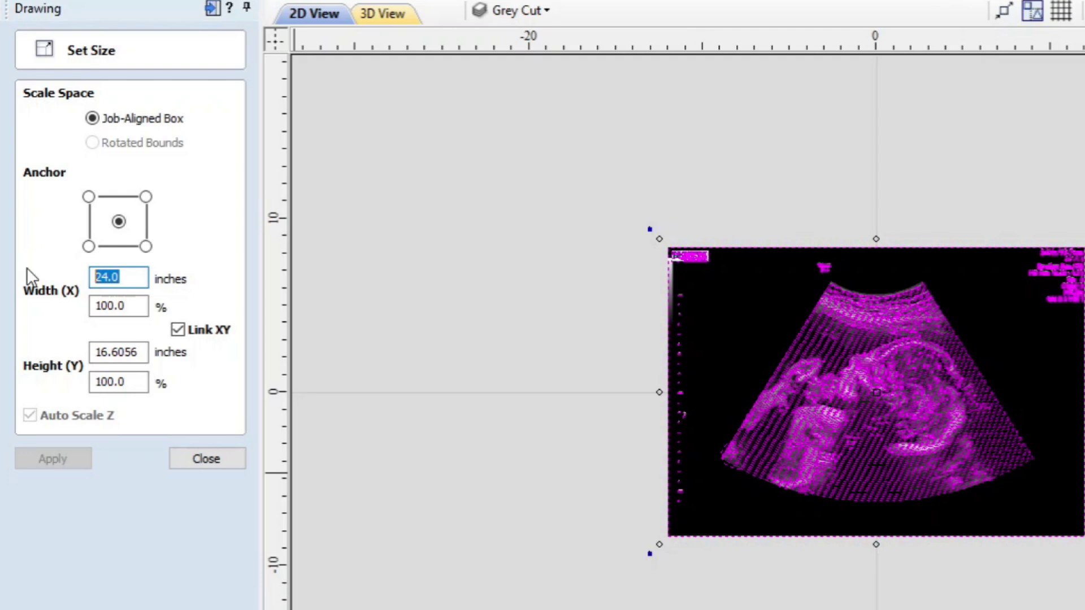
type("9.")
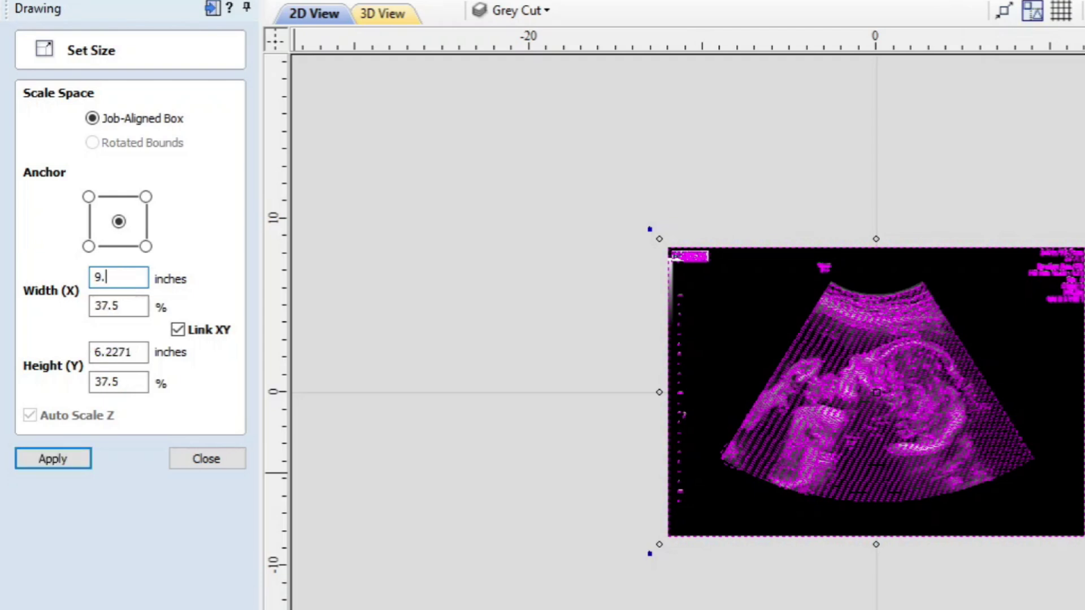
type("5")
key("Return")
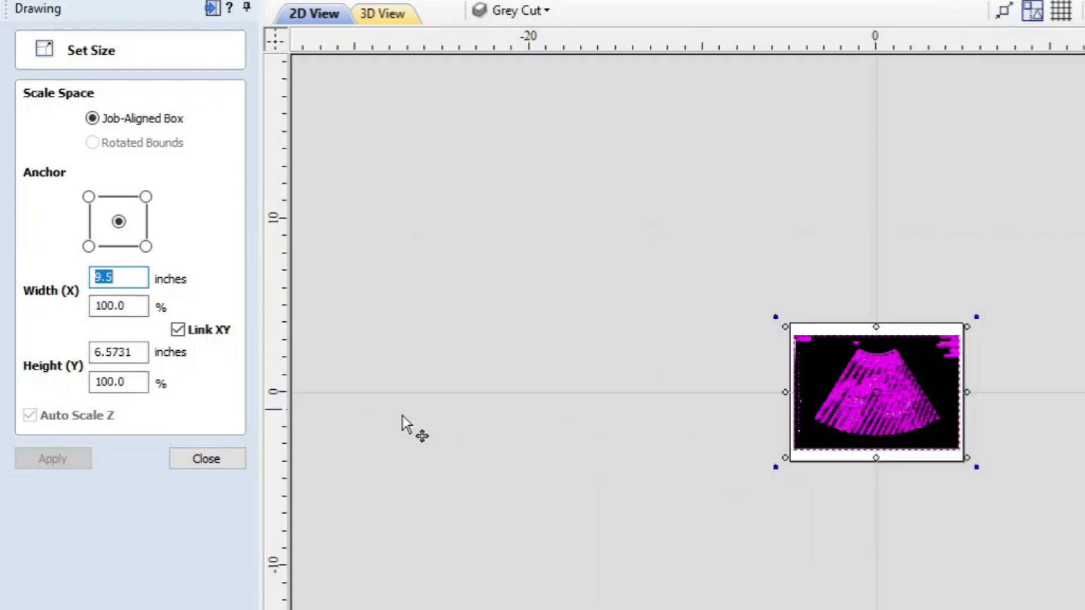
left_click(194, 459)
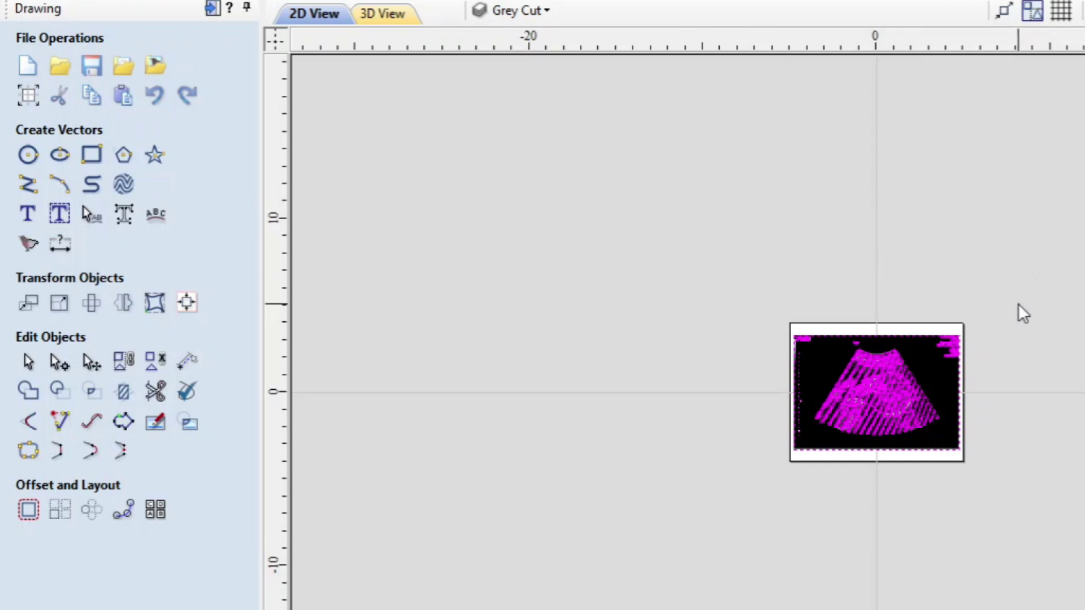
Move the ultrasound image lower-left of the job and add 5-inch-tall 'CNC IS AWESOME' text.
left_click(867, 401)
left_click_drag(879, 383, 660, 497)
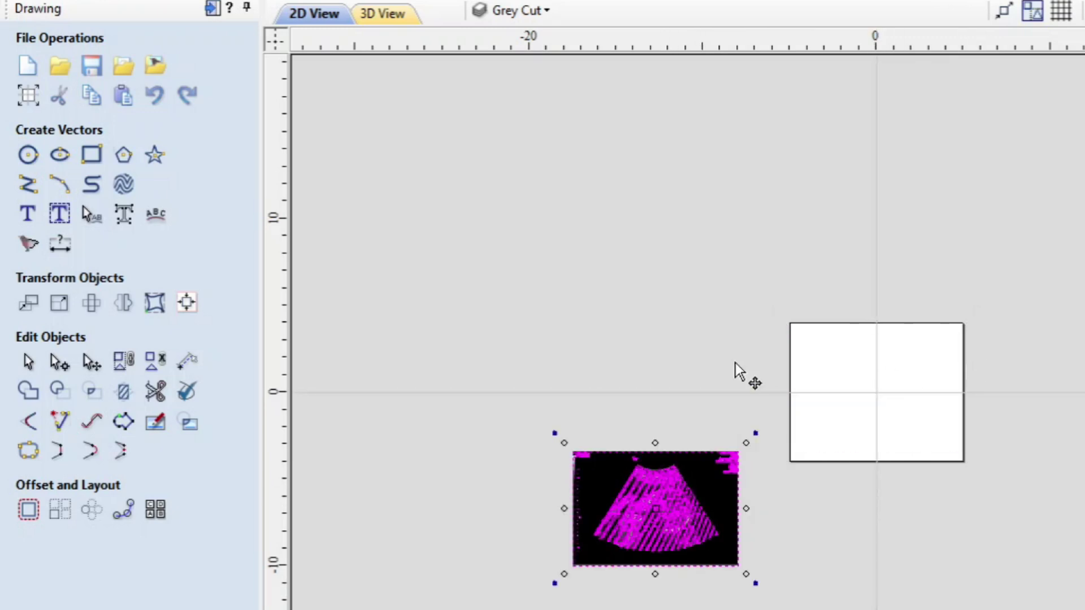
left_click(26, 213)
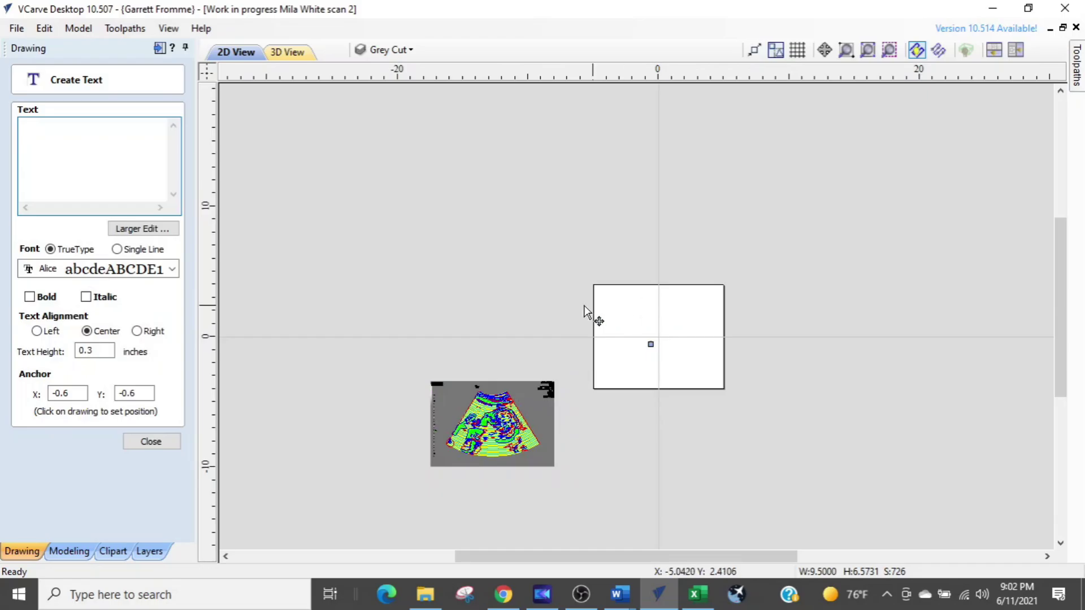
left_click(805, 362)
scroll(595, 336, "up", 3)
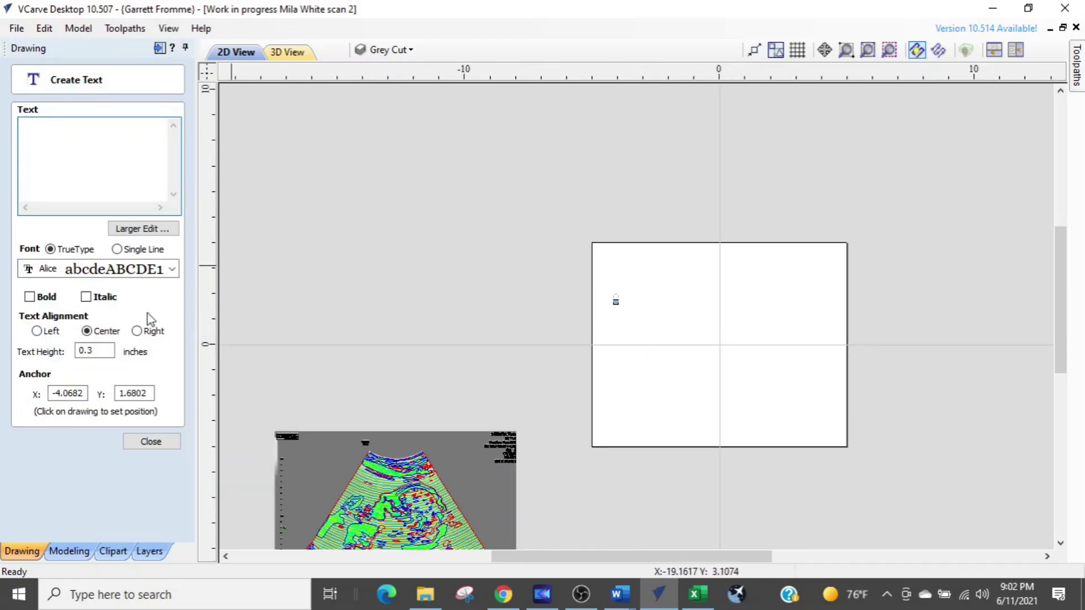
double_click(105, 350)
type("5")
left_click(78, 155)
type("CNC I")
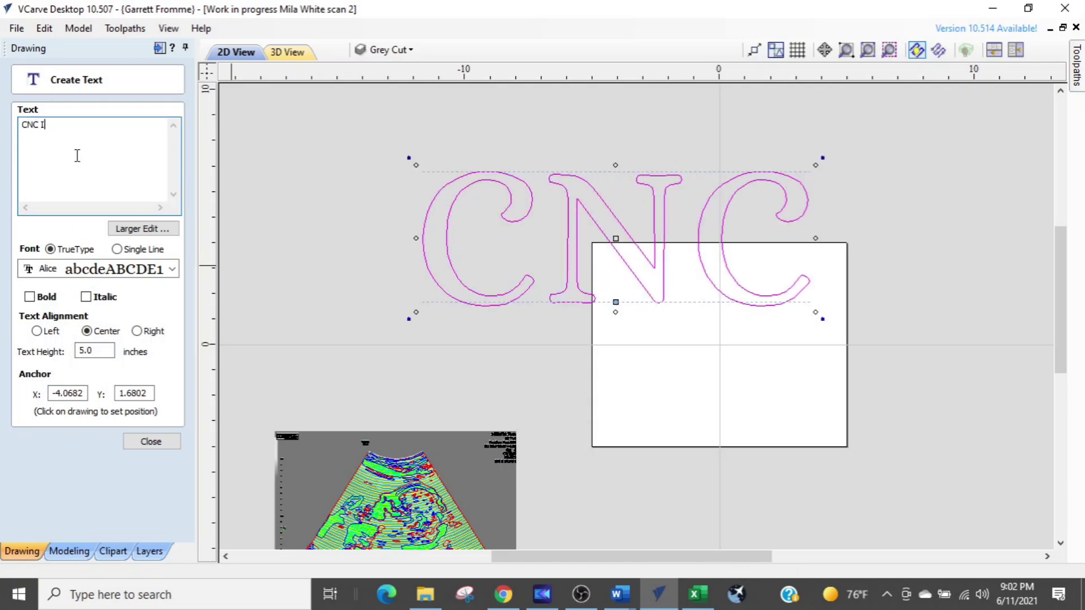
type("S AWESOME")
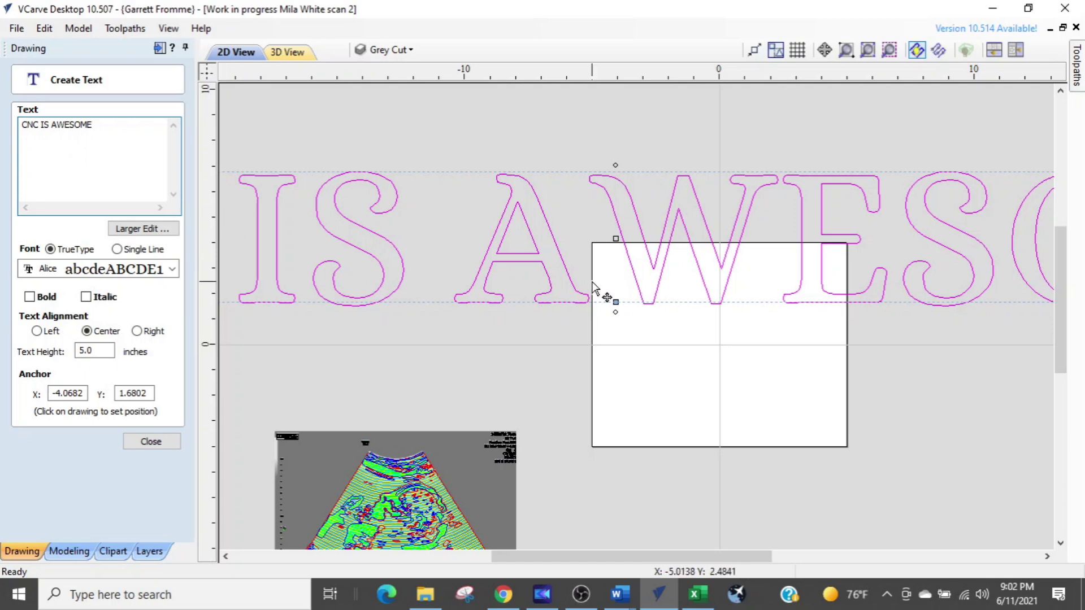
scroll(621, 288, "down", 2)
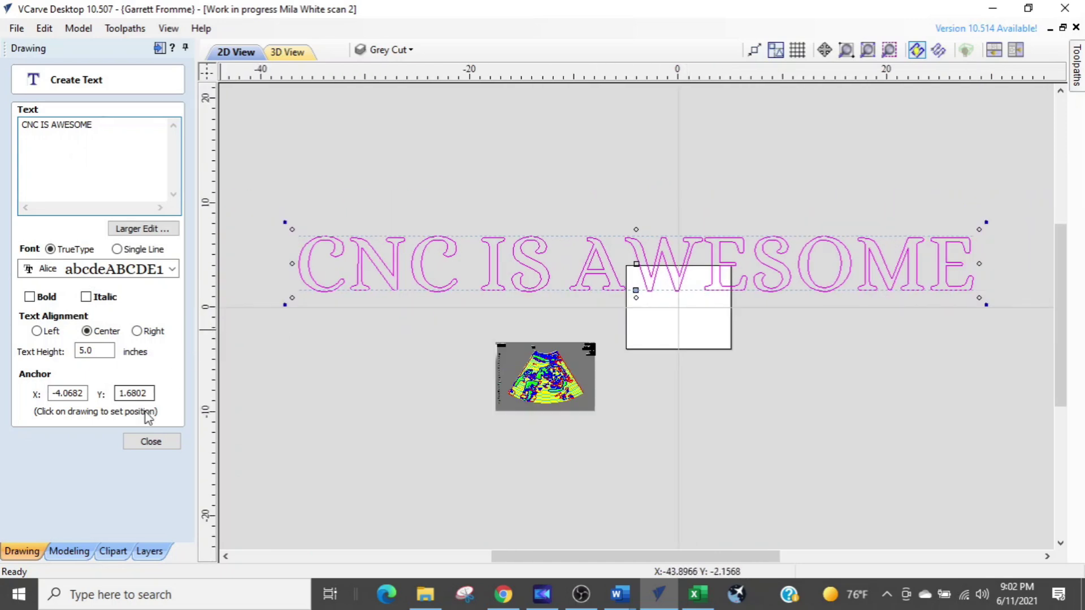
left_click(151, 442)
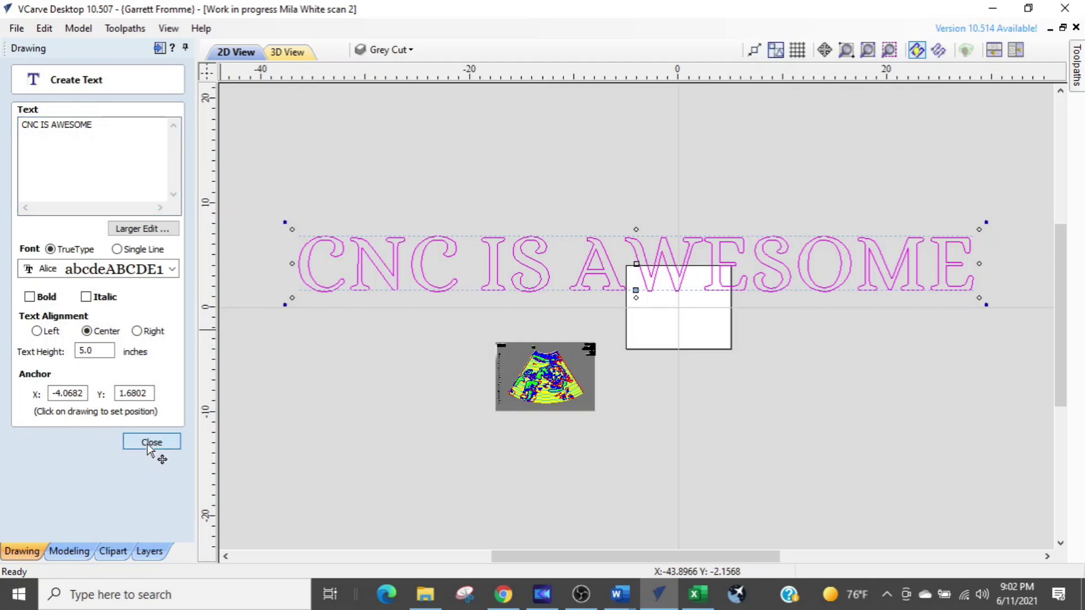
Shrink the 'CNC IS AWESOME' text by dragging its corner, then centre it on the material.
left_click(415, 282)
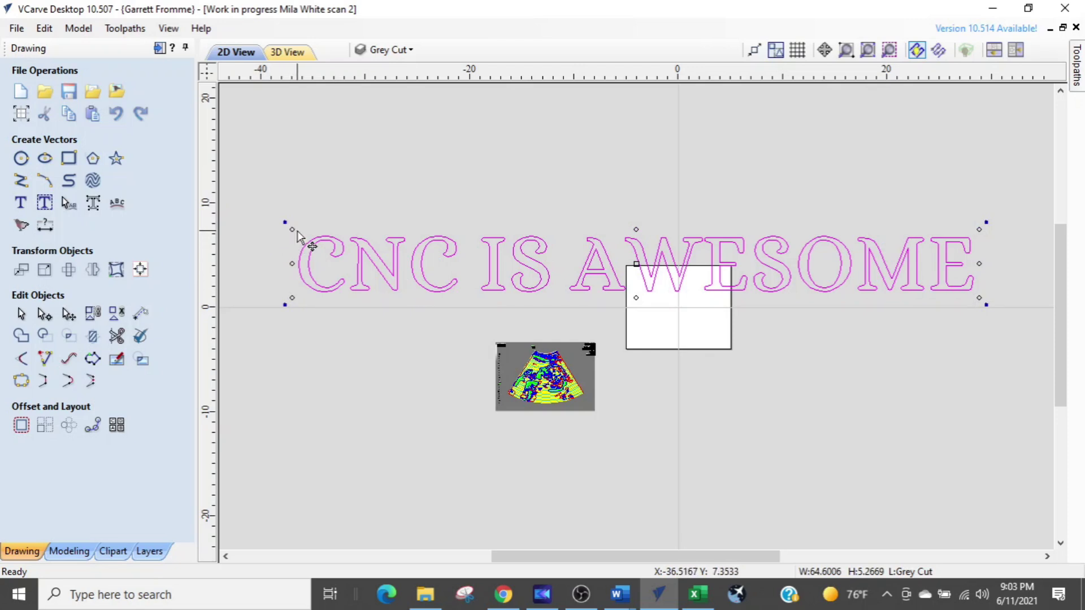
left_click_drag(292, 229, 322, 256)
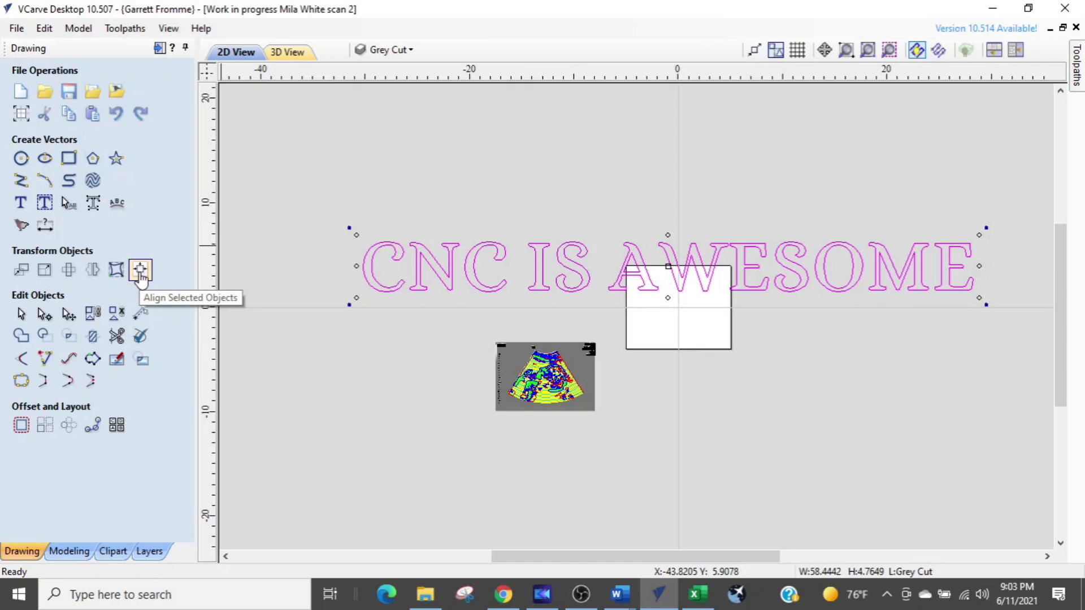
left_click(140, 272)
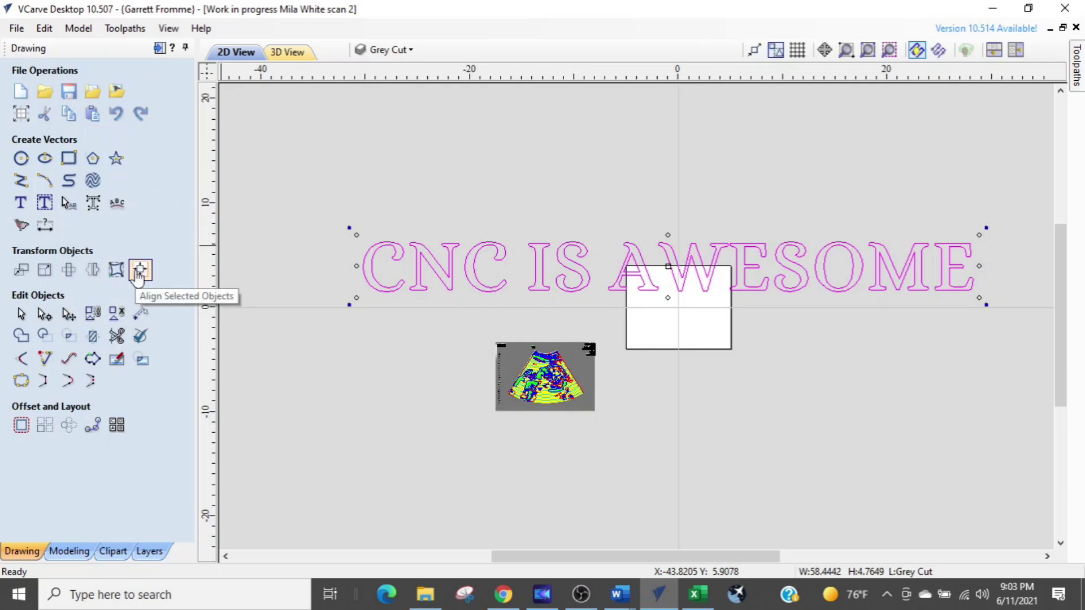
left_click(138, 272)
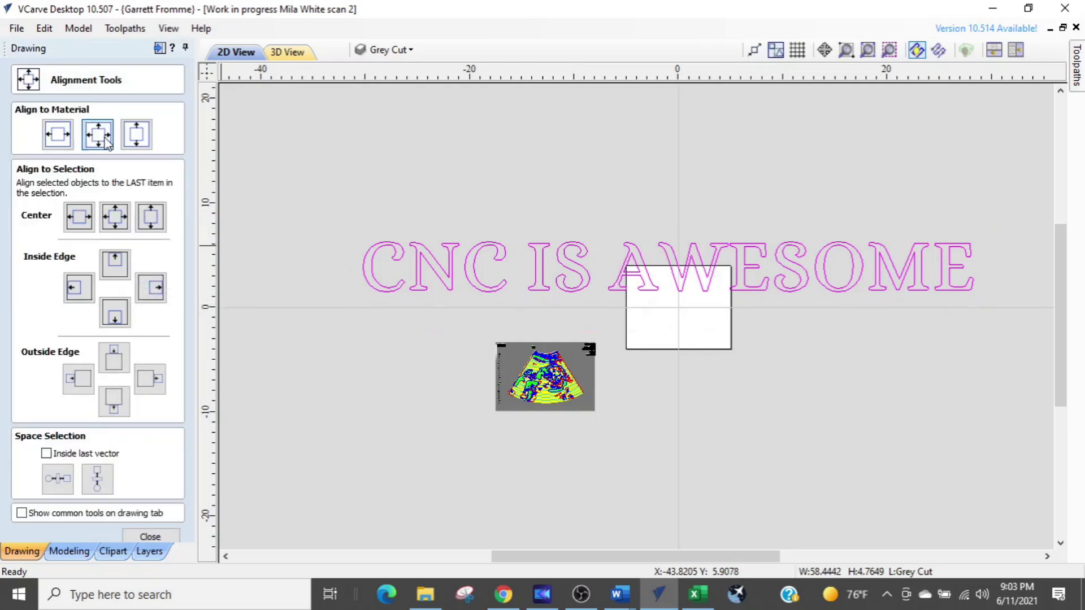
left_click(106, 143)
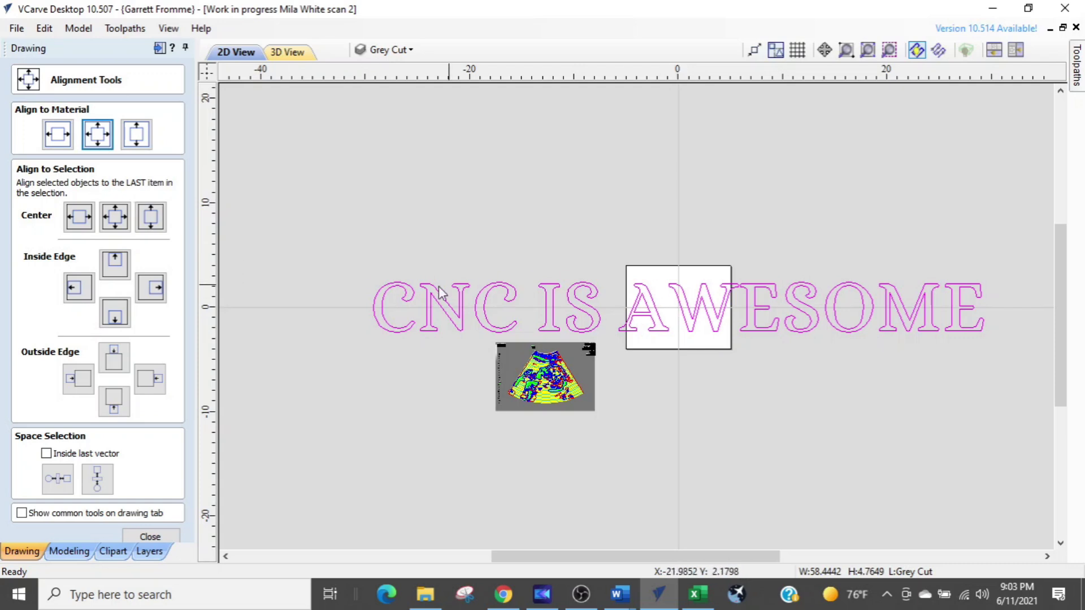
left_click(149, 536)
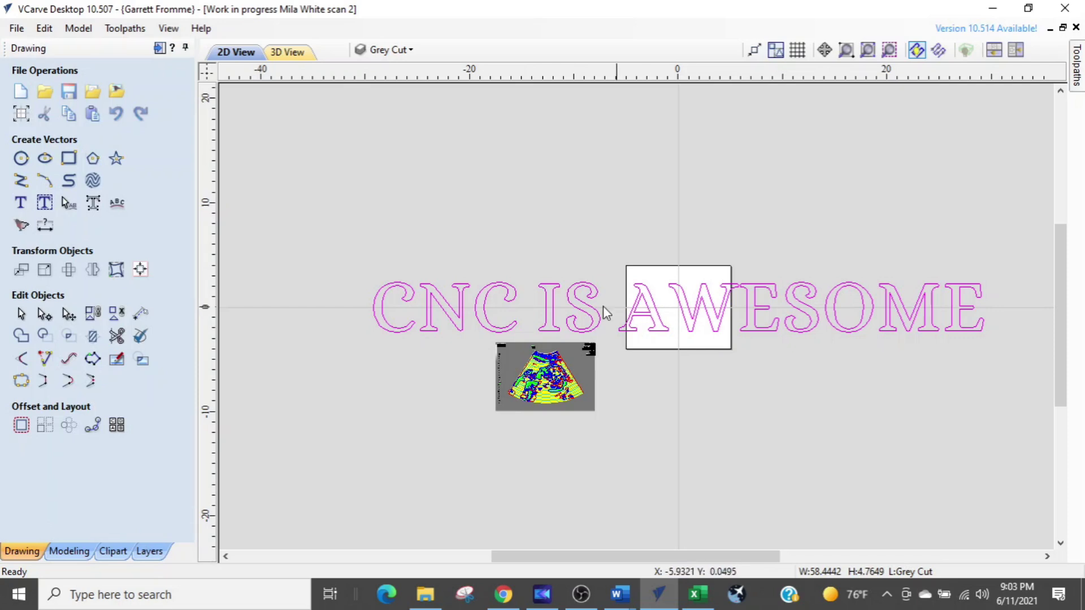
left_click(403, 301)
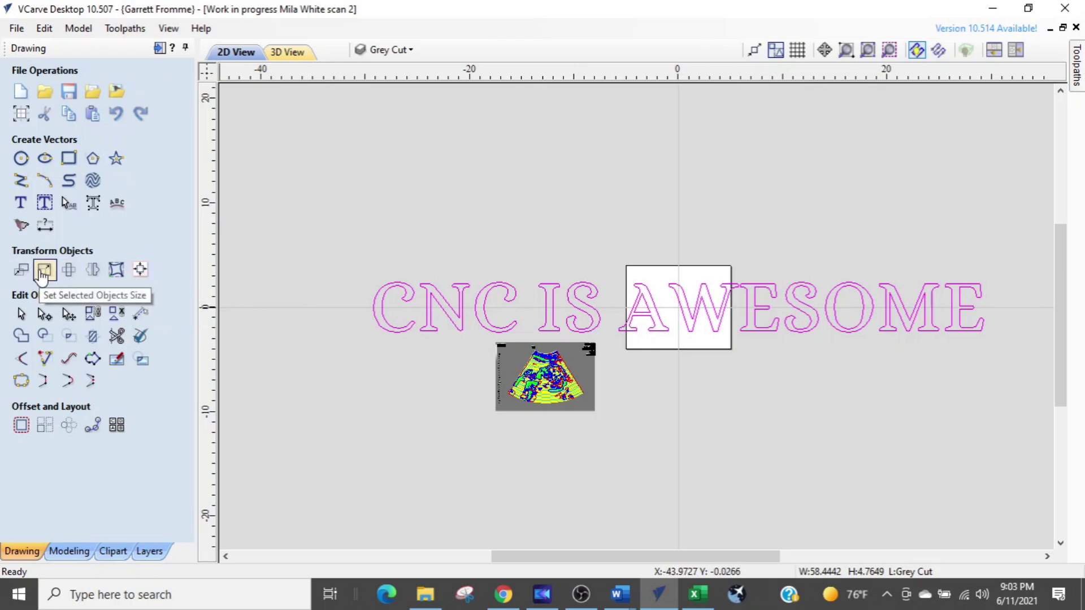
Resize the text proportionally to 10 inches wide (10 × 0.8153 in) with Link XY on.
left_click(42, 275)
left_click(43, 276)
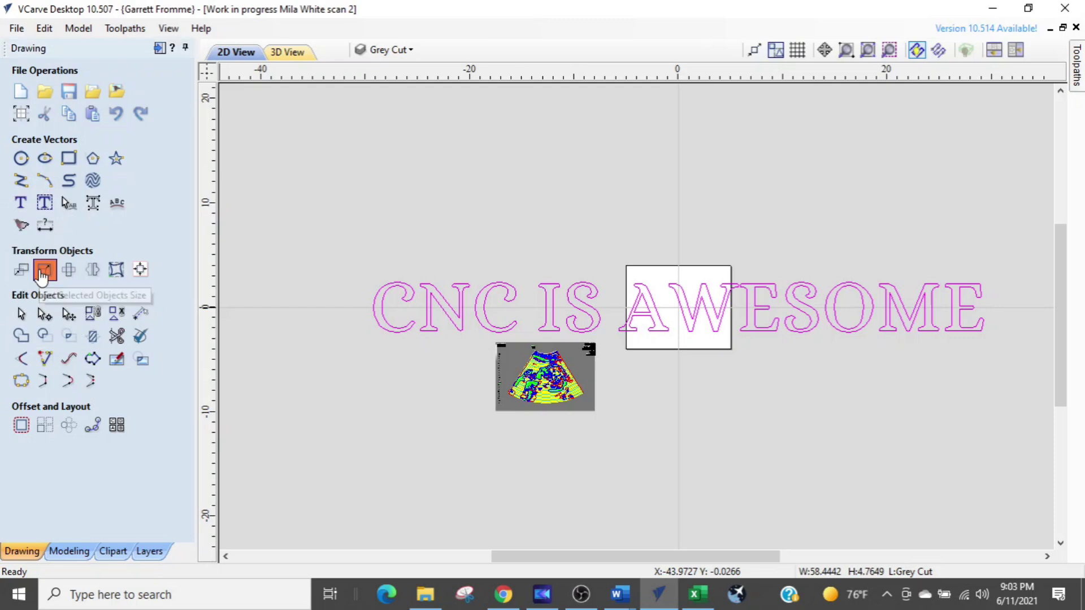
left_click(134, 290)
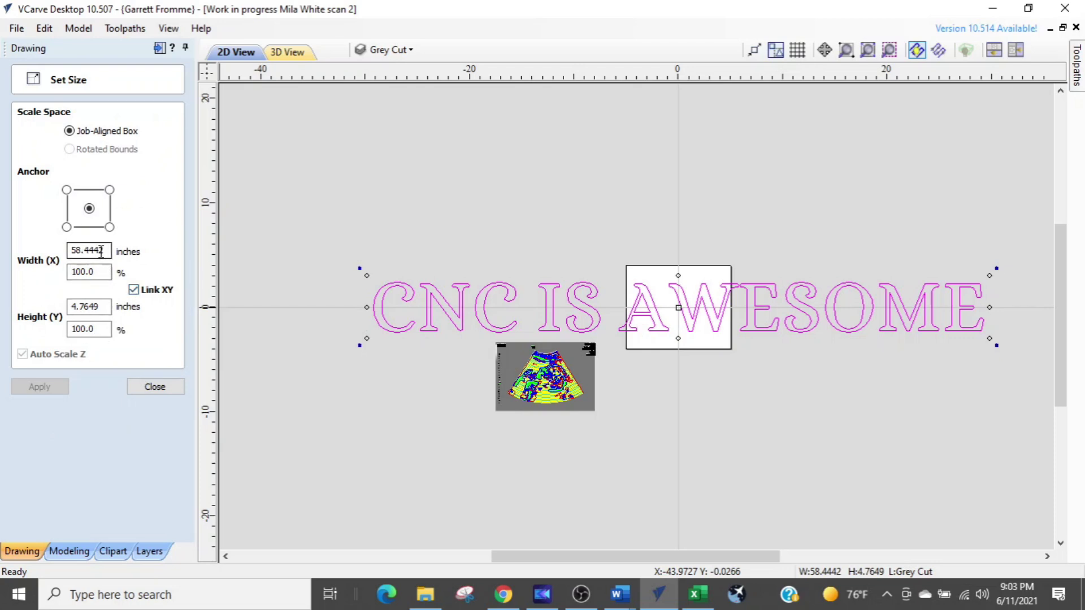
left_click_drag(107, 251, 51, 243)
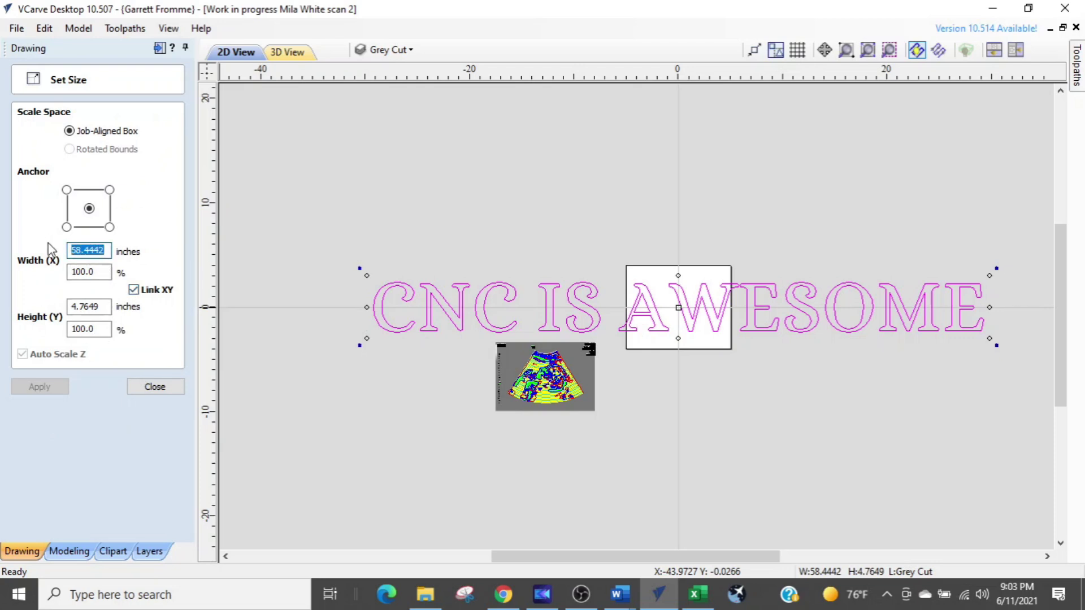
type("10")
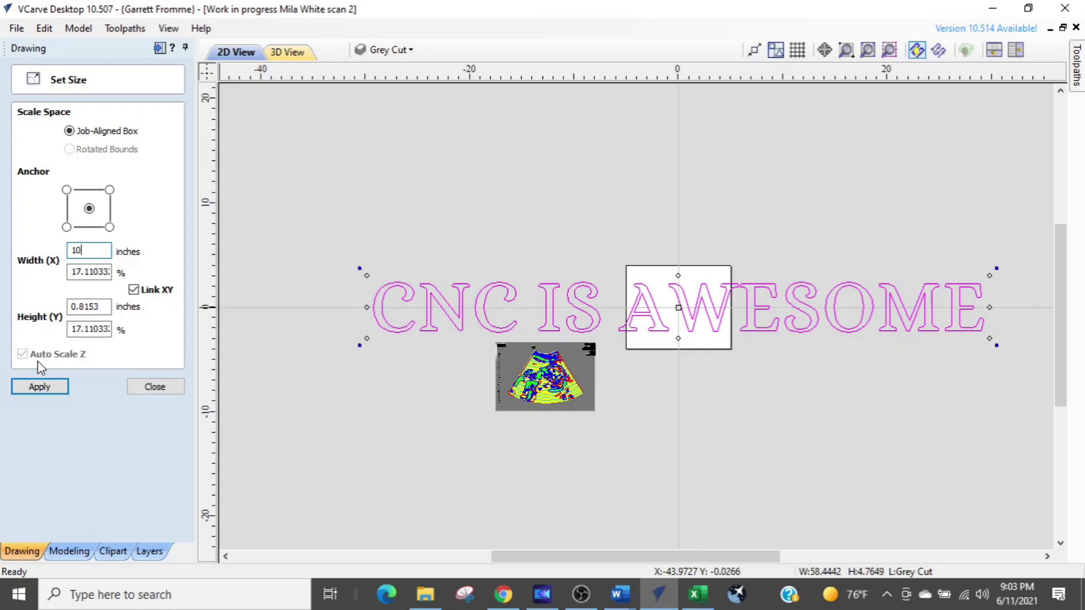
left_click(37, 386)
scroll(737, 307, "up", 3)
scroll(545, 383, "up", 2)
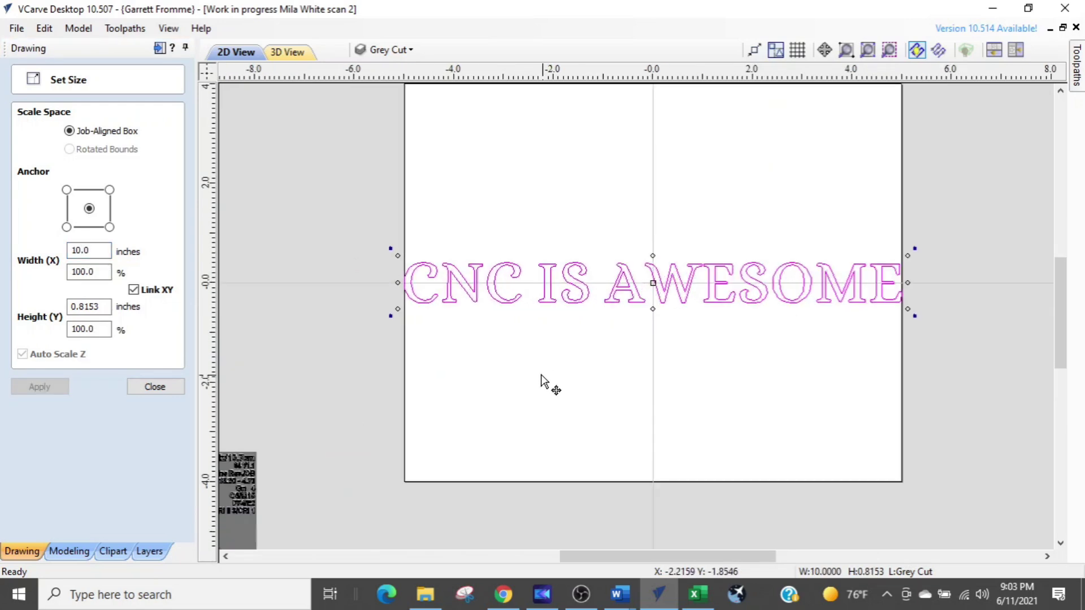
scroll(356, 366, "down", 2)
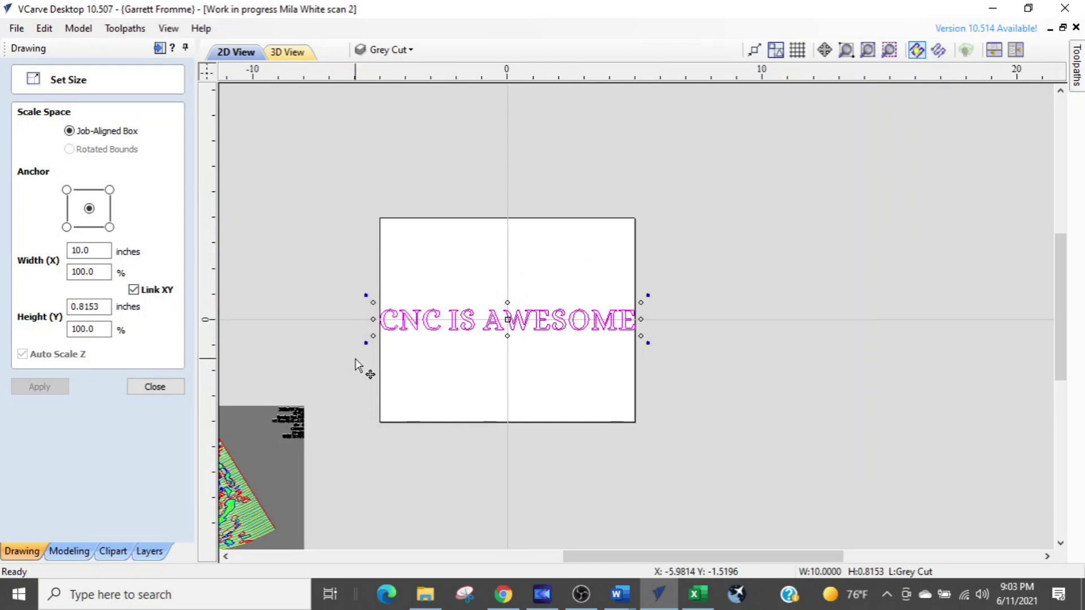
scroll(356, 366, "down", 1)
middle_click_drag(359, 363, 582, 336)
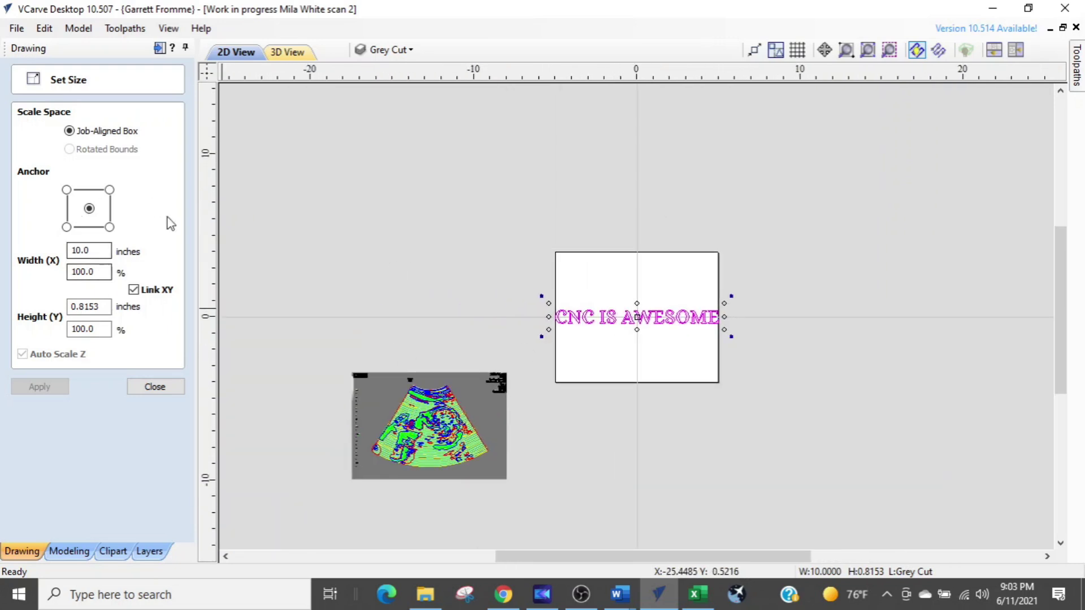
Undo the resize, retry a 10-inch width from the bottom-left anchor, then undo back to 58.44 inches.
key("ctrl+z")
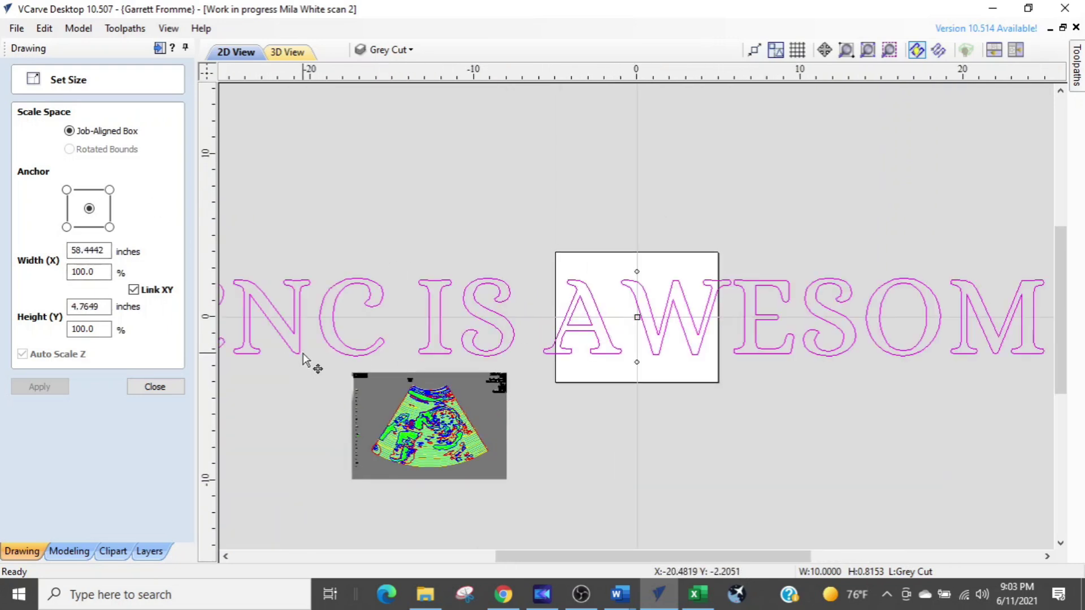
scroll(446, 421, "down", 2)
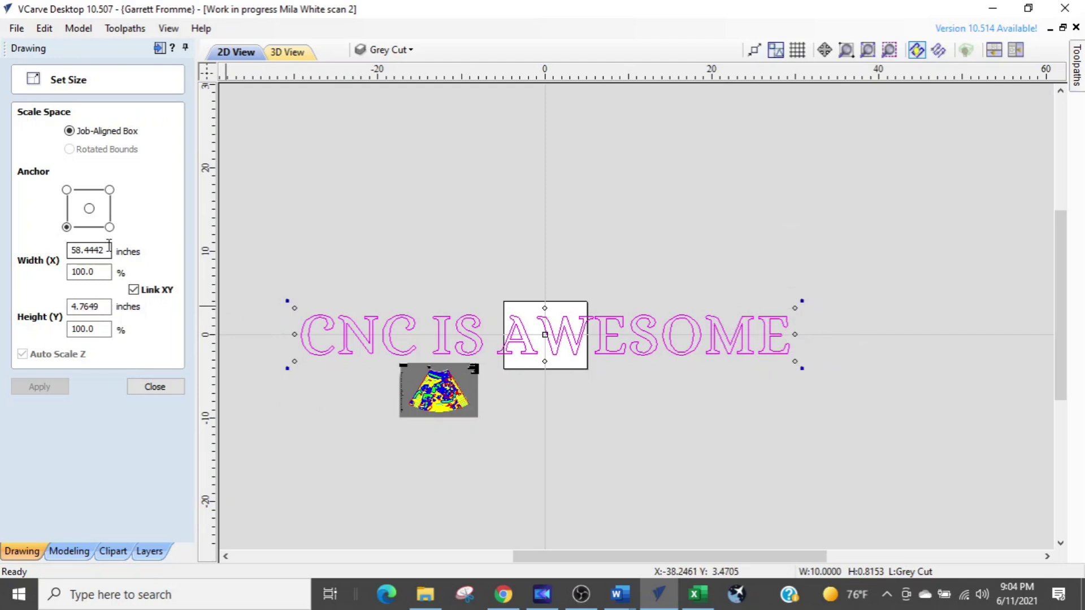
left_click(67, 227)
left_click_drag(105, 249, 19, 247)
type("10")
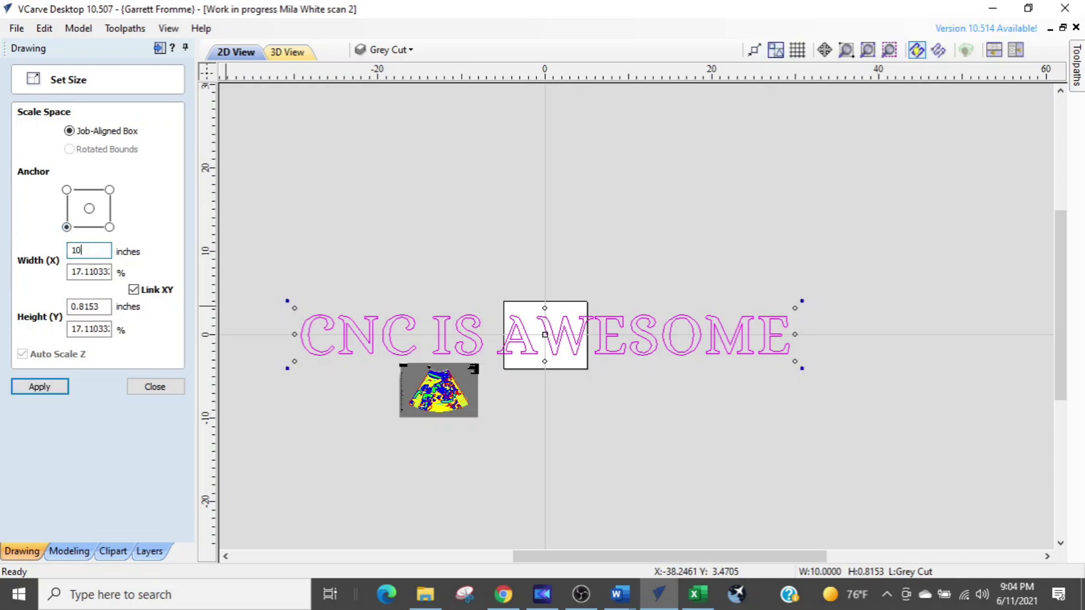
left_click(31, 387)
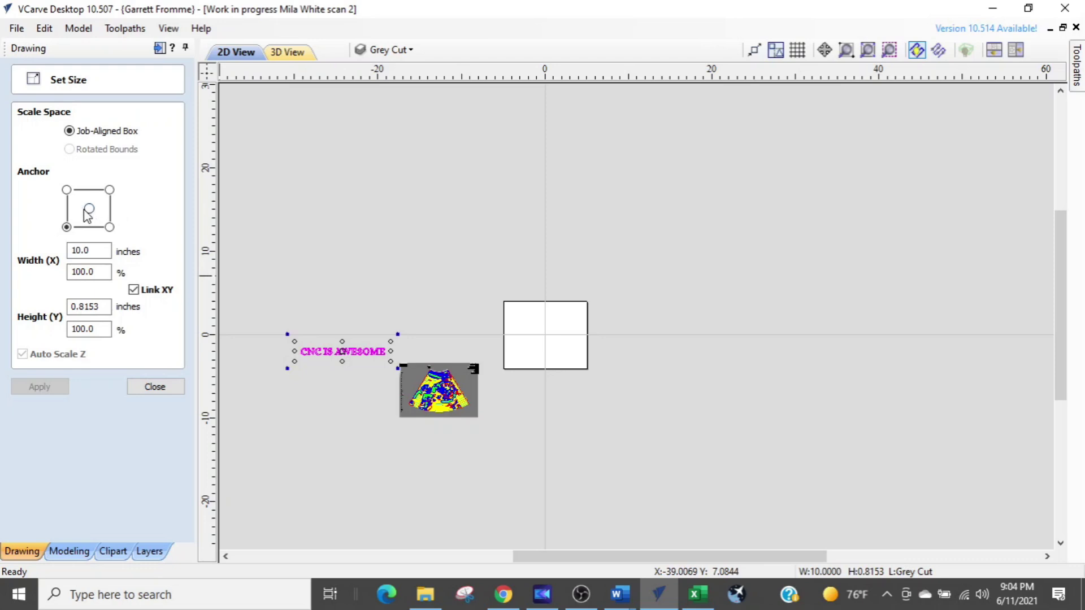
key("ctrl+z")
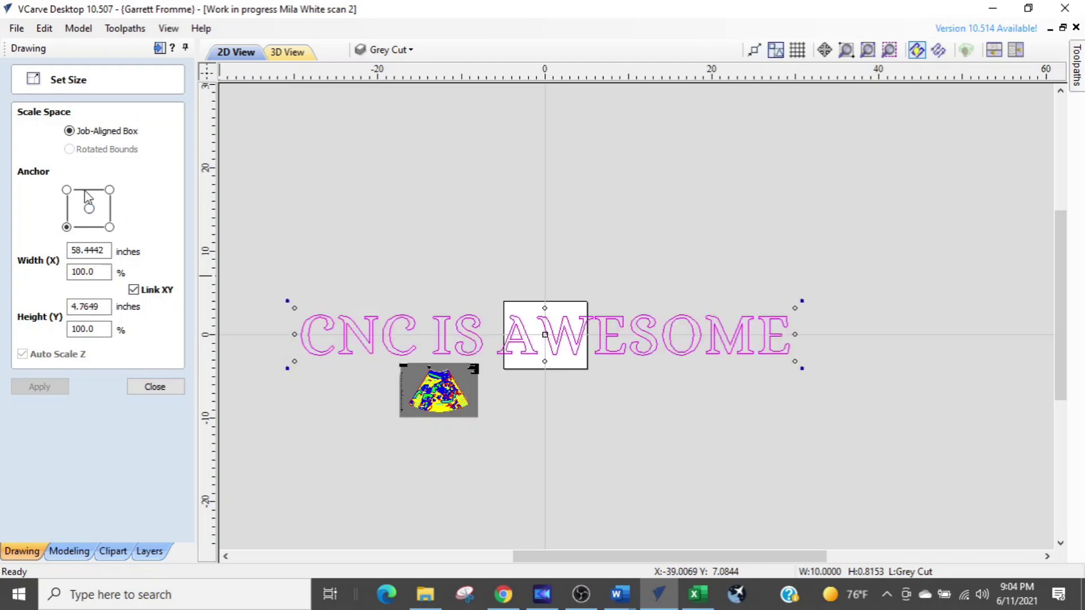
Scale the text from its centre anchor to 9.5 inches wide (9.5 × 0.7745 in) and close Set Size.
left_click(89, 209)
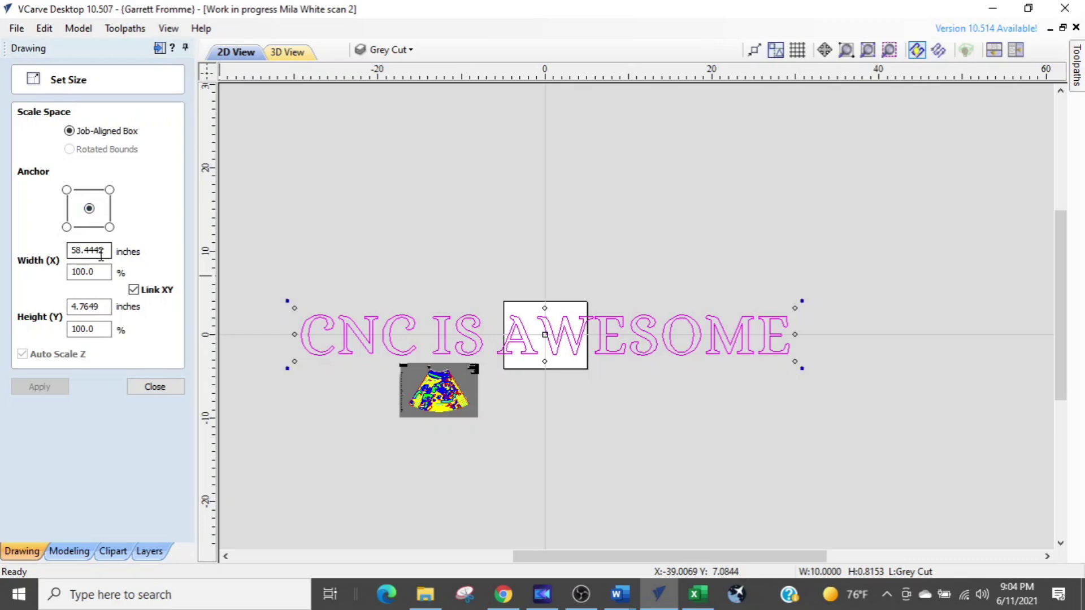
left_click_drag(108, 250, 51, 257)
type("10")
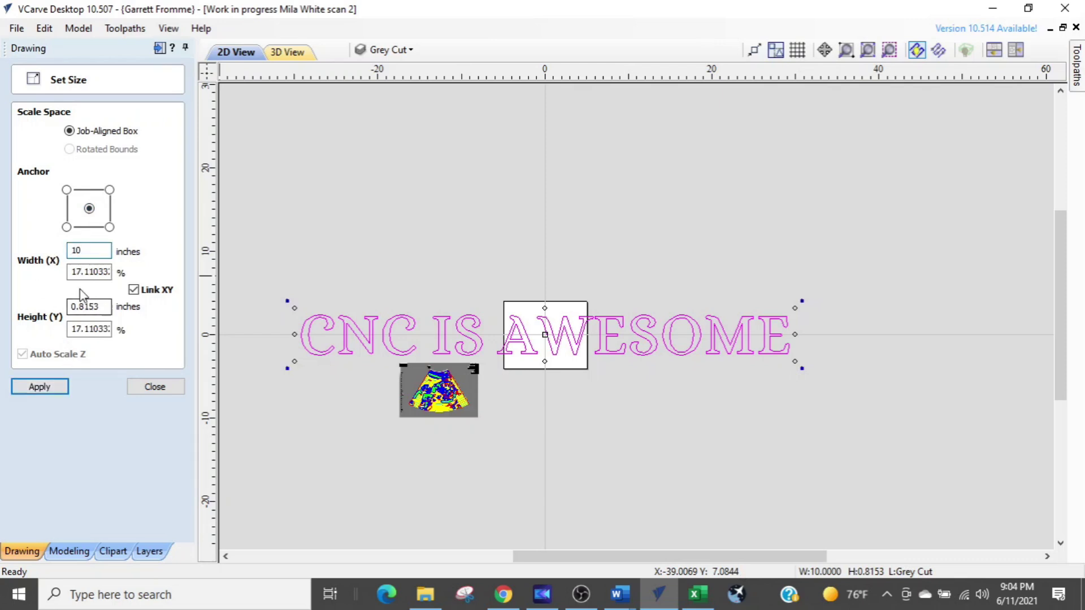
key("BackSpace")
key("BackSpace")
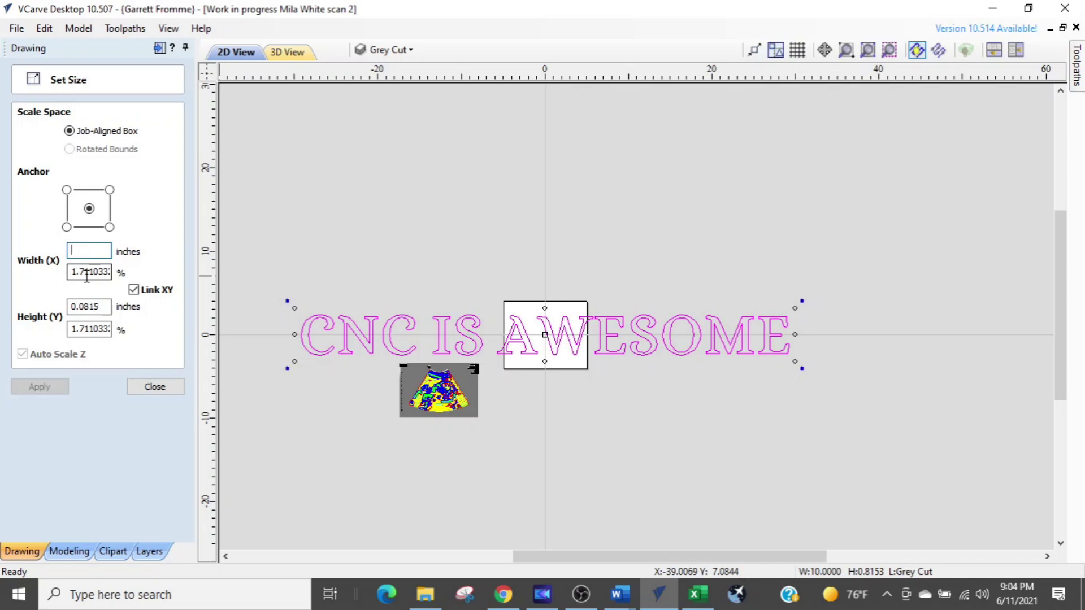
type("9.5")
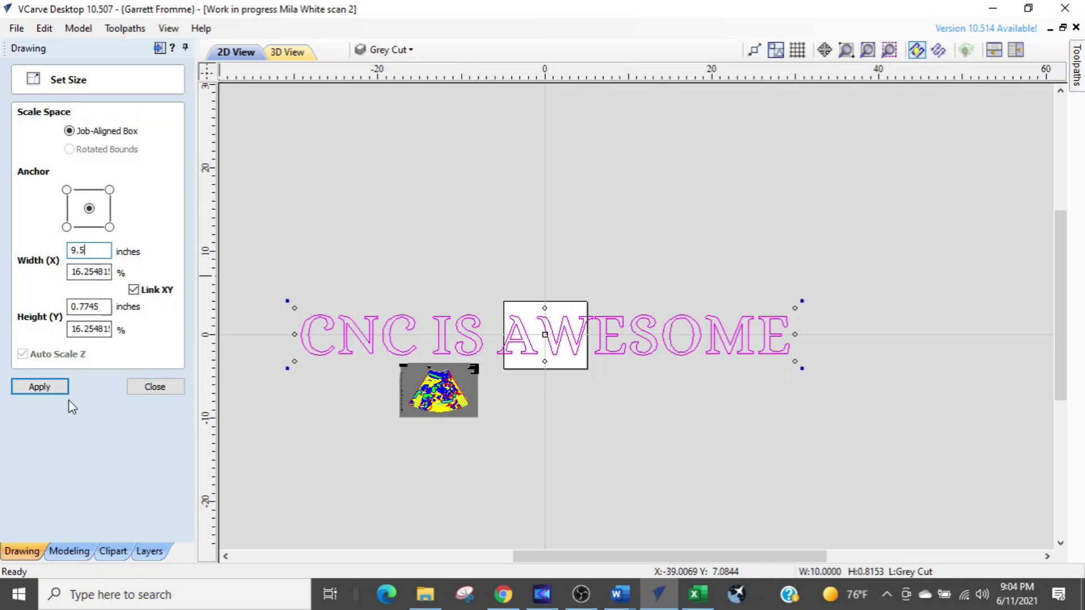
left_click(57, 389)
scroll(659, 284, "up", 5)
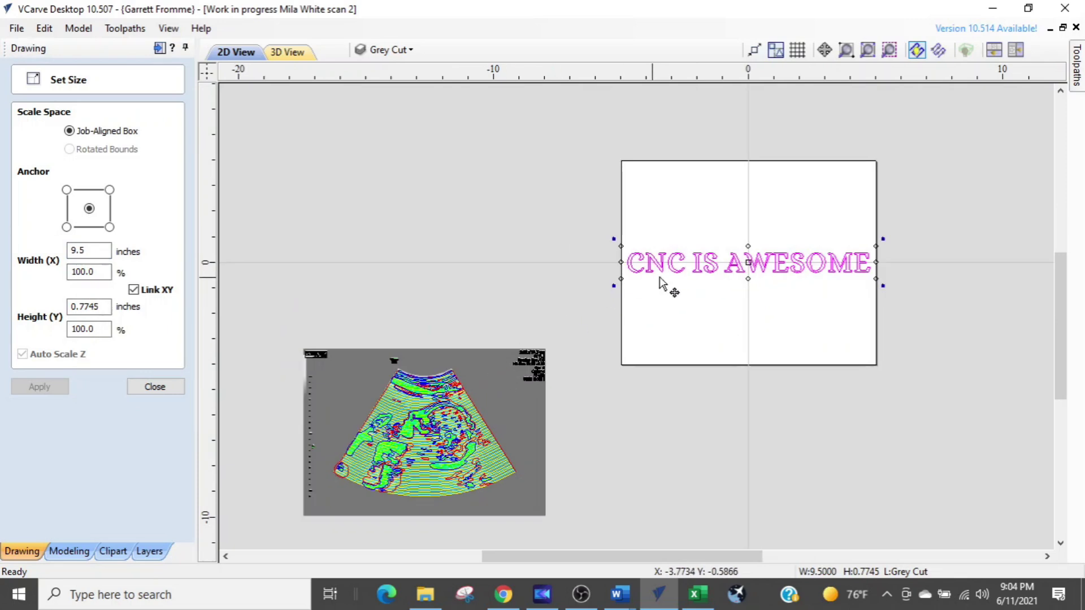
scroll(667, 348, "down", 5)
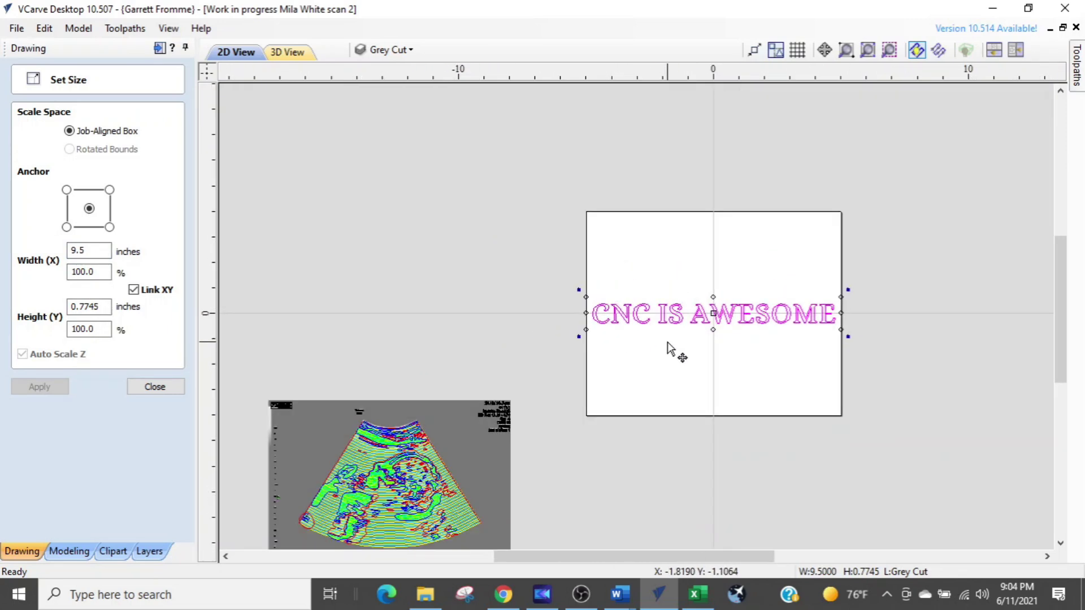
left_click(155, 387)
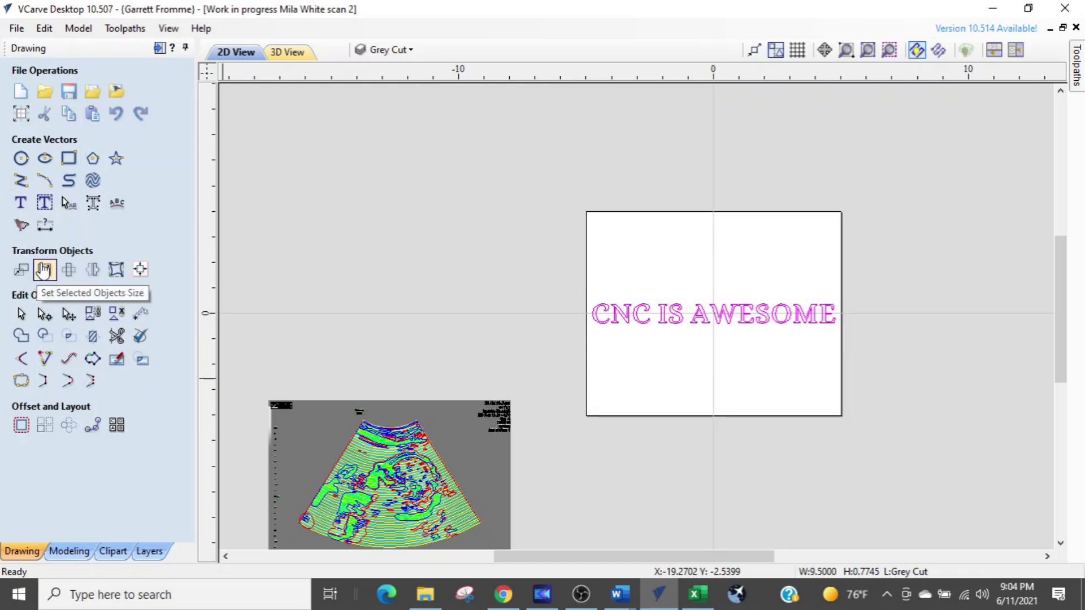
Reopen the object sizing settings, then bring the OBS Studio recording window to the front.
left_click(45, 272)
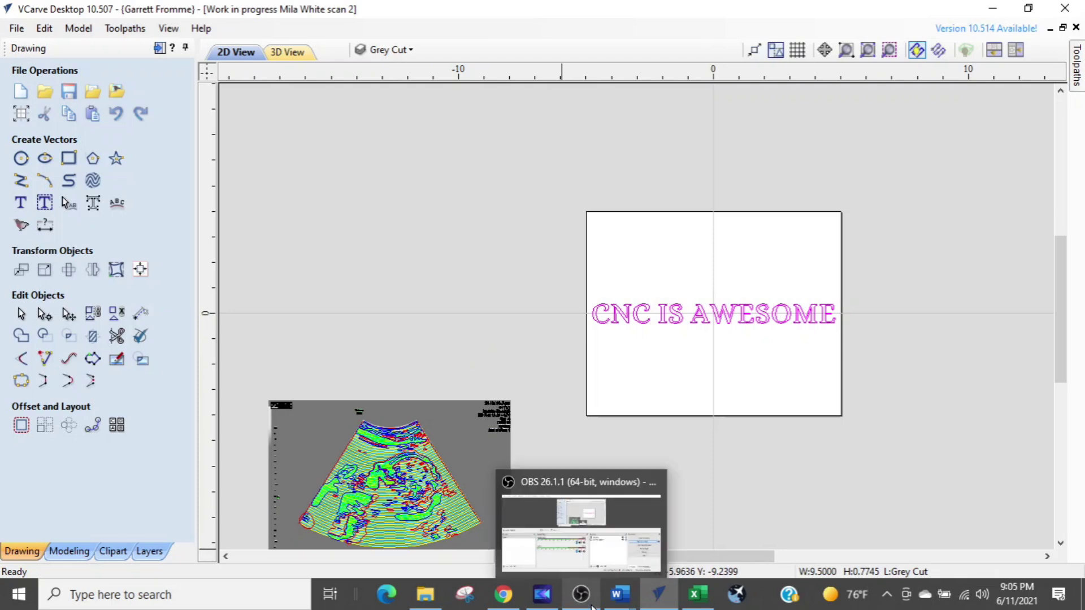
left_click(584, 605)
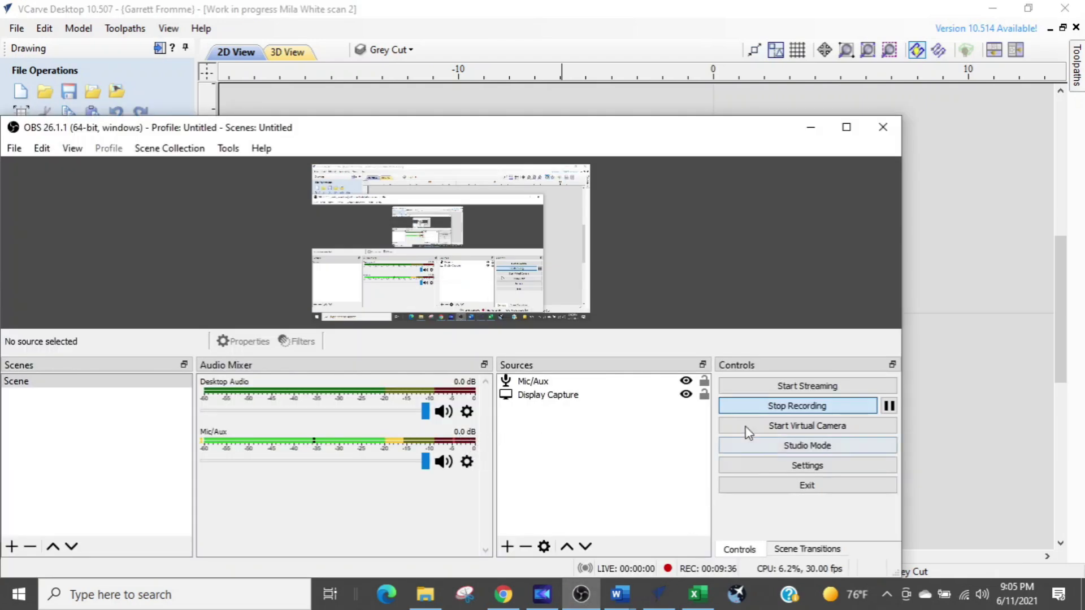